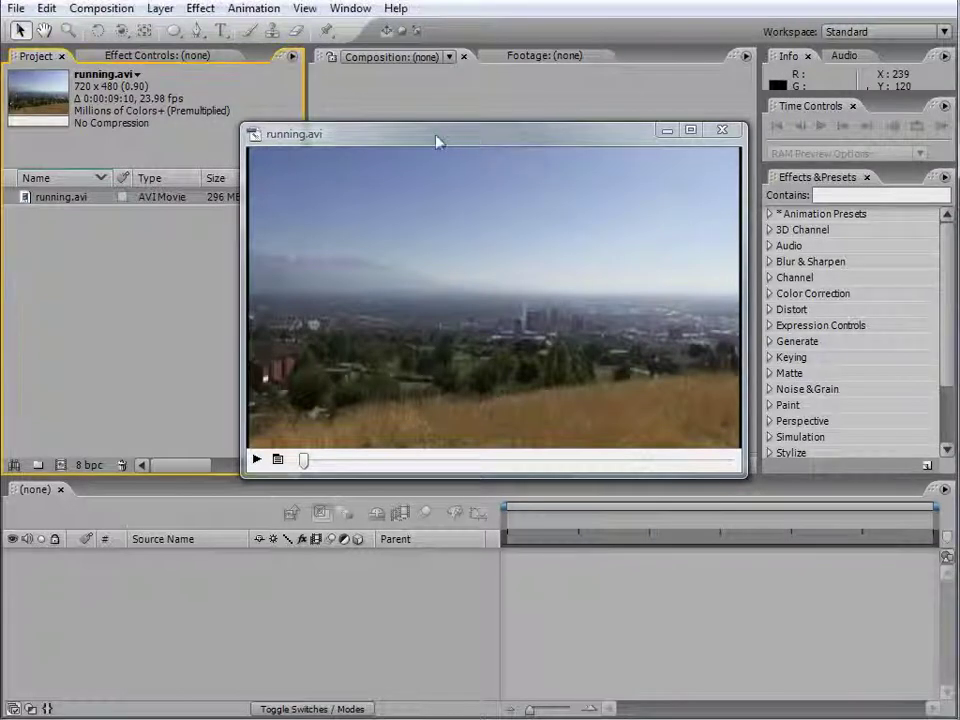
Step: Move and enlarge the running.avi preview window, then scrub through the running-man footage
drag(437, 141, 398, 147)
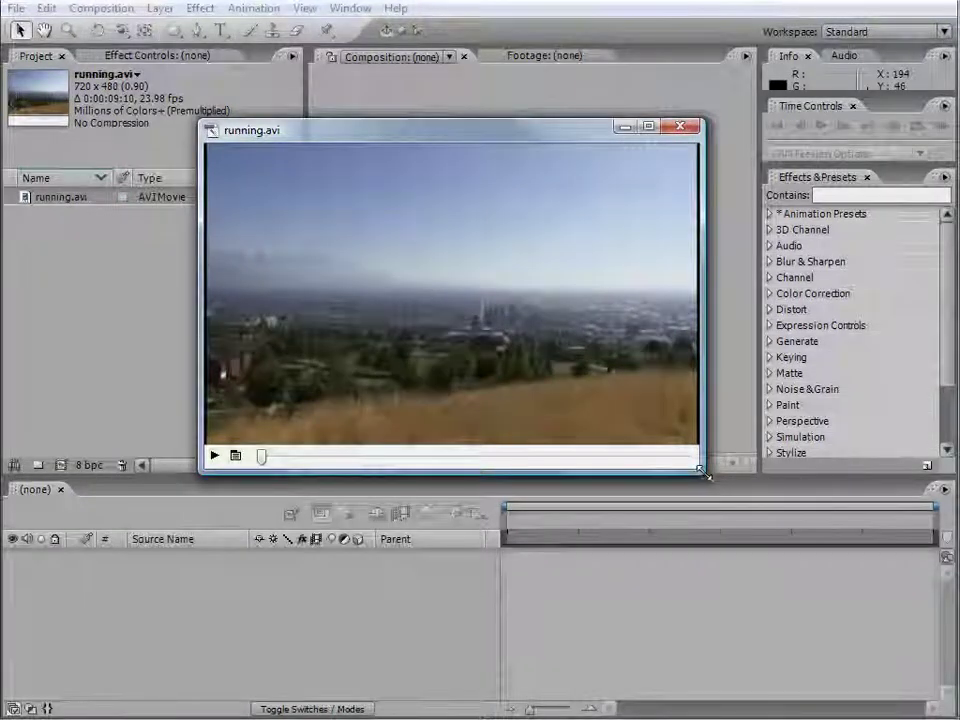
drag(710, 476, 790, 570)
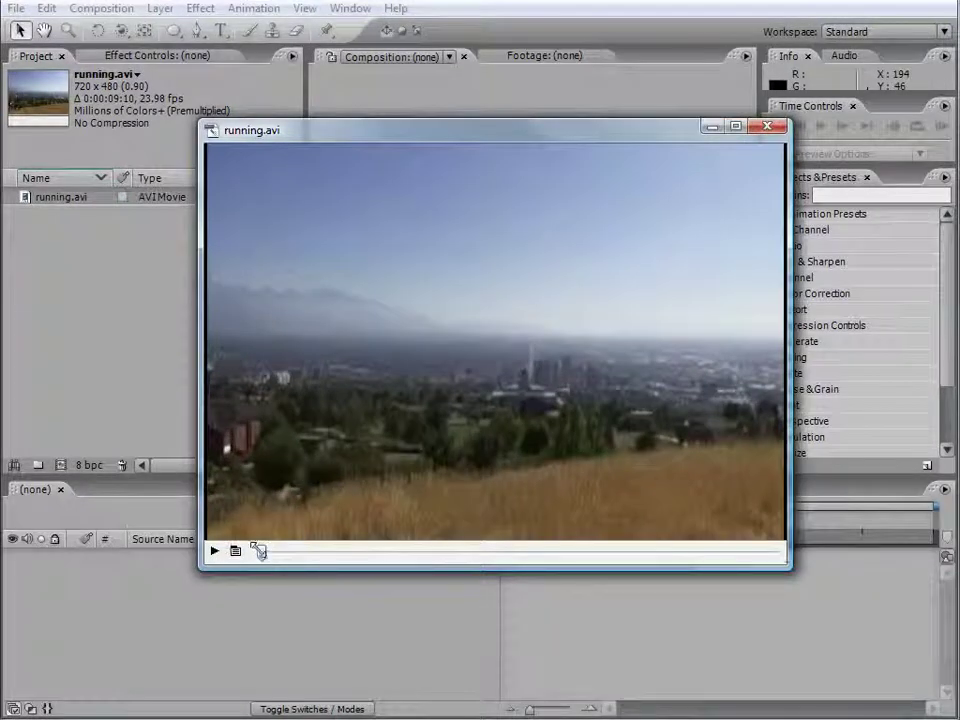
drag(258, 551, 666, 551)
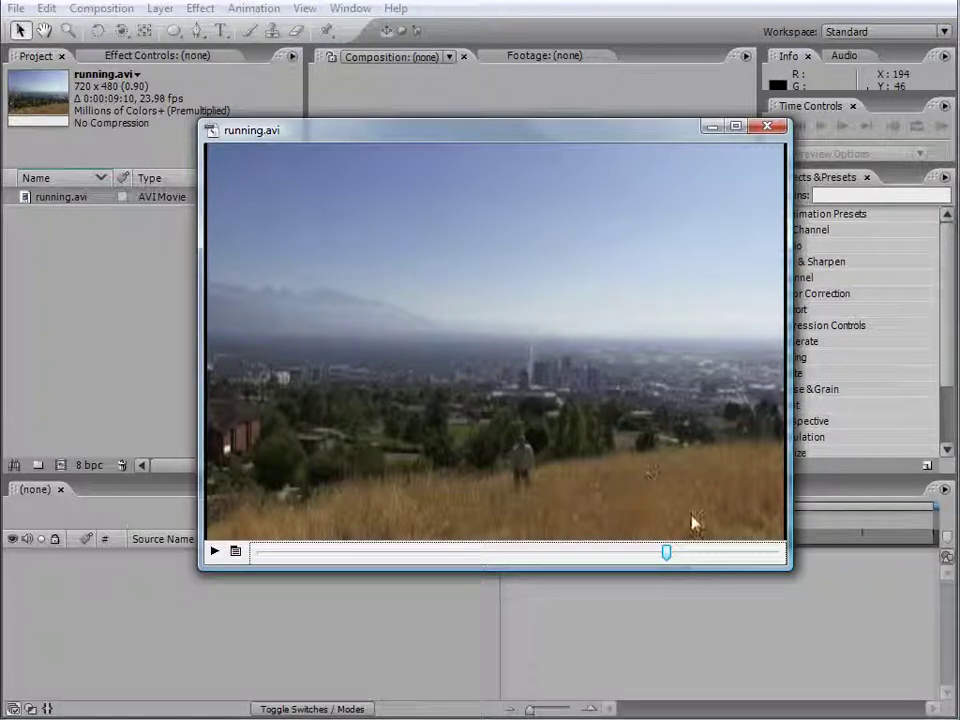
drag(666, 556, 754, 565)
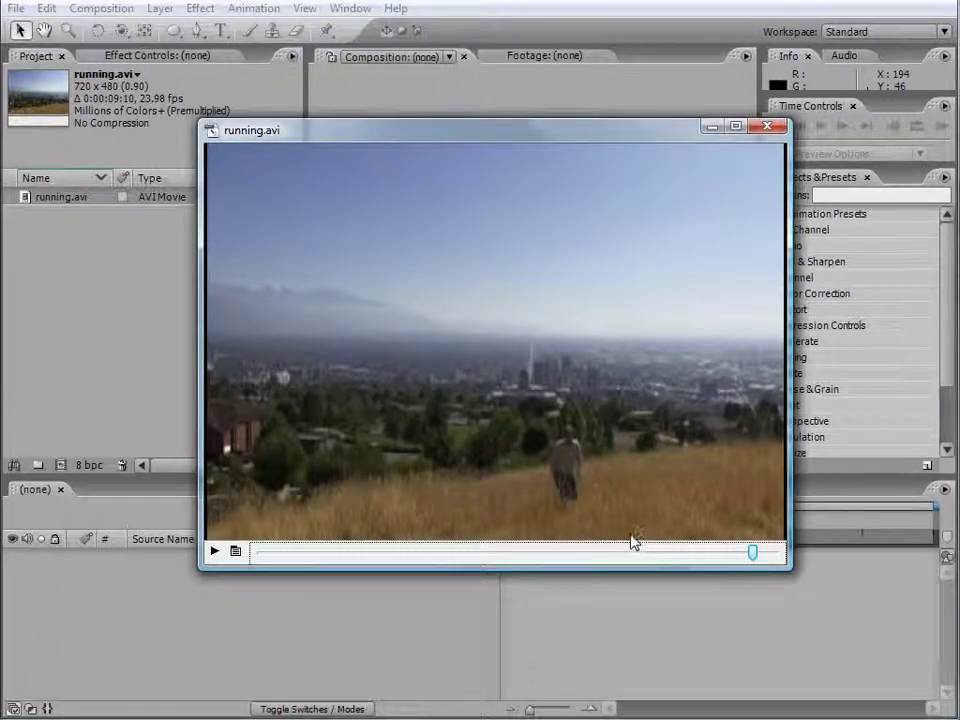
mouse_move(762, 560)
mouse_down()
mouse_move(775, 556)
mouse_move(338, 556)
mouse_move(761, 556)
mouse_up()
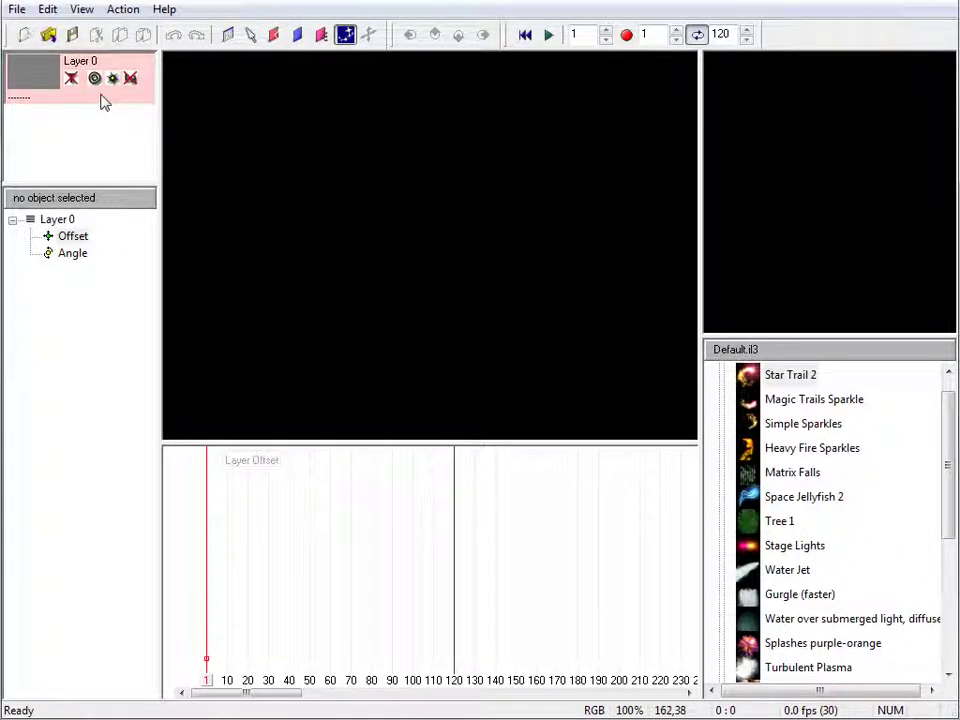
Step: Enable Motion Blur in the View > Project Settings dialog
click(44, 10)
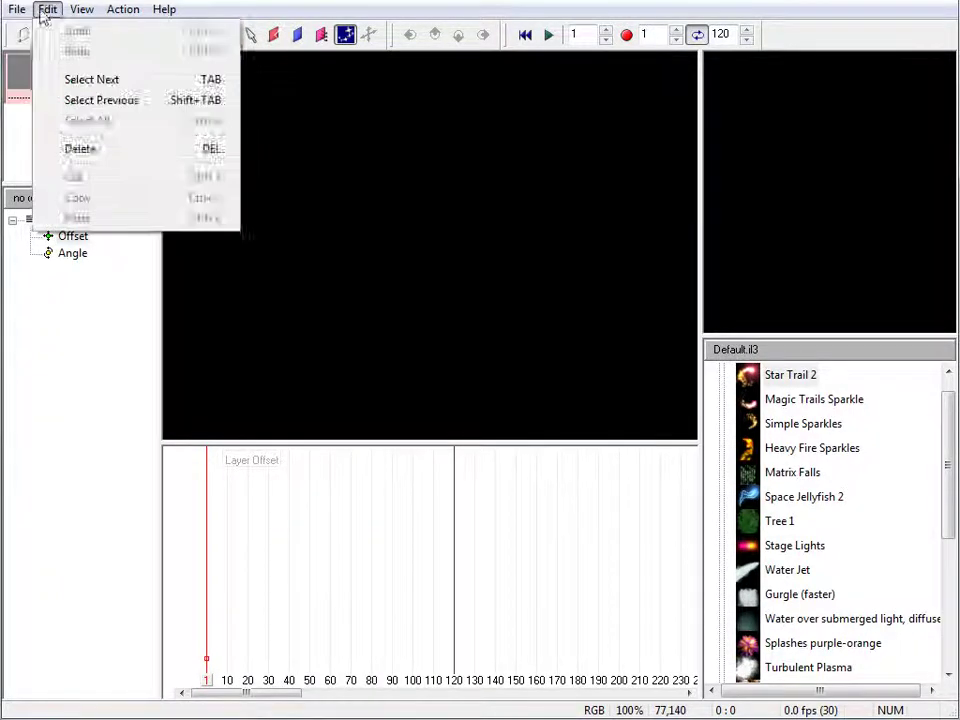
mouse_move(88, 12)
click(135, 280)
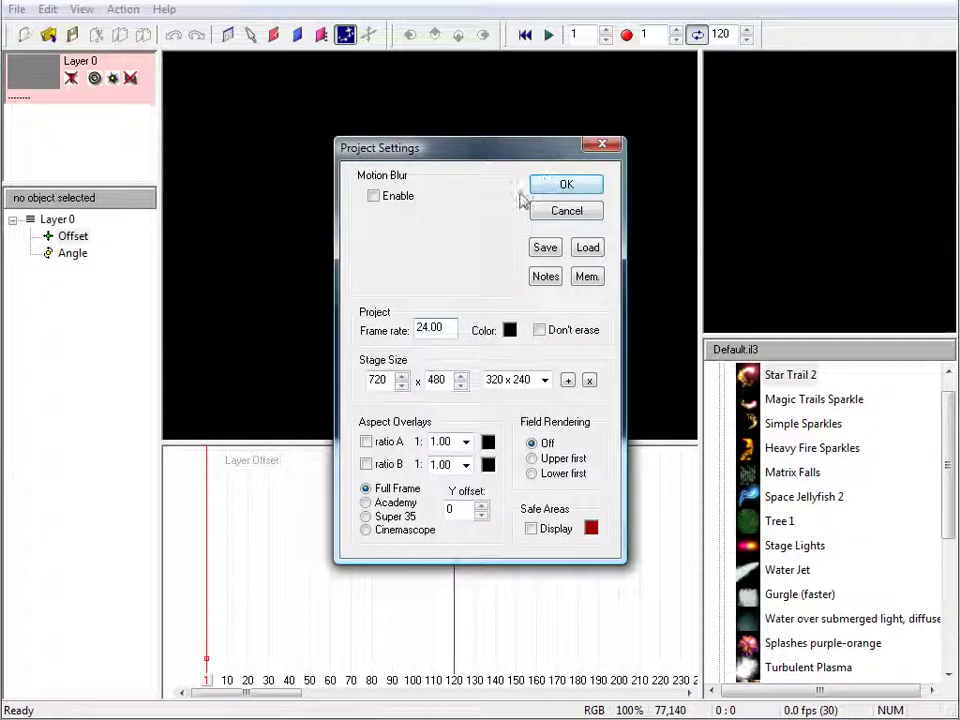
click(374, 195)
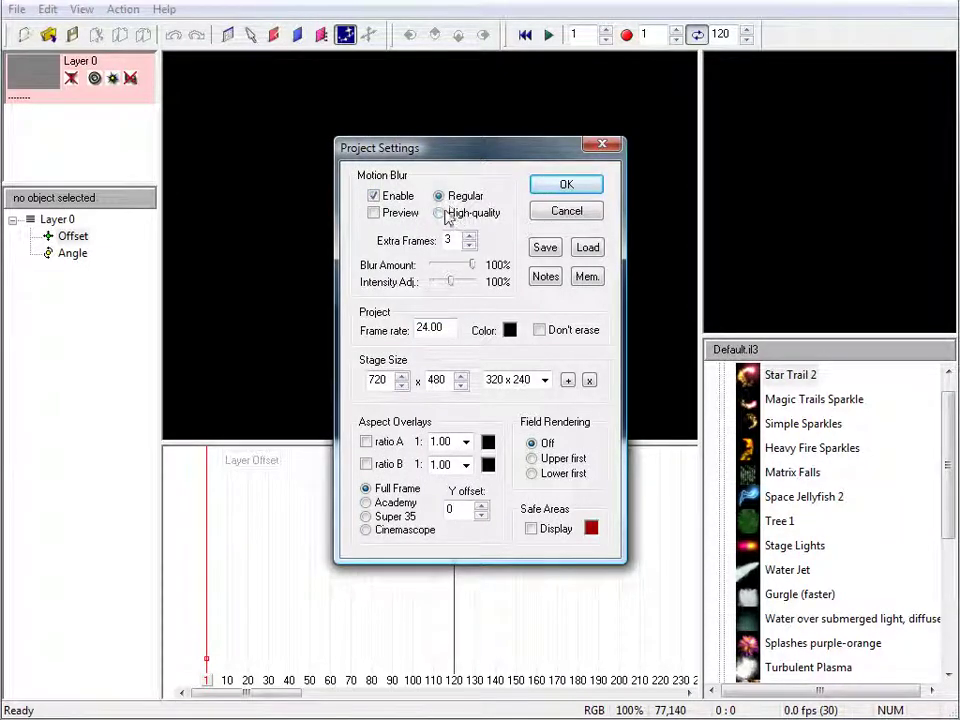
click(589, 184)
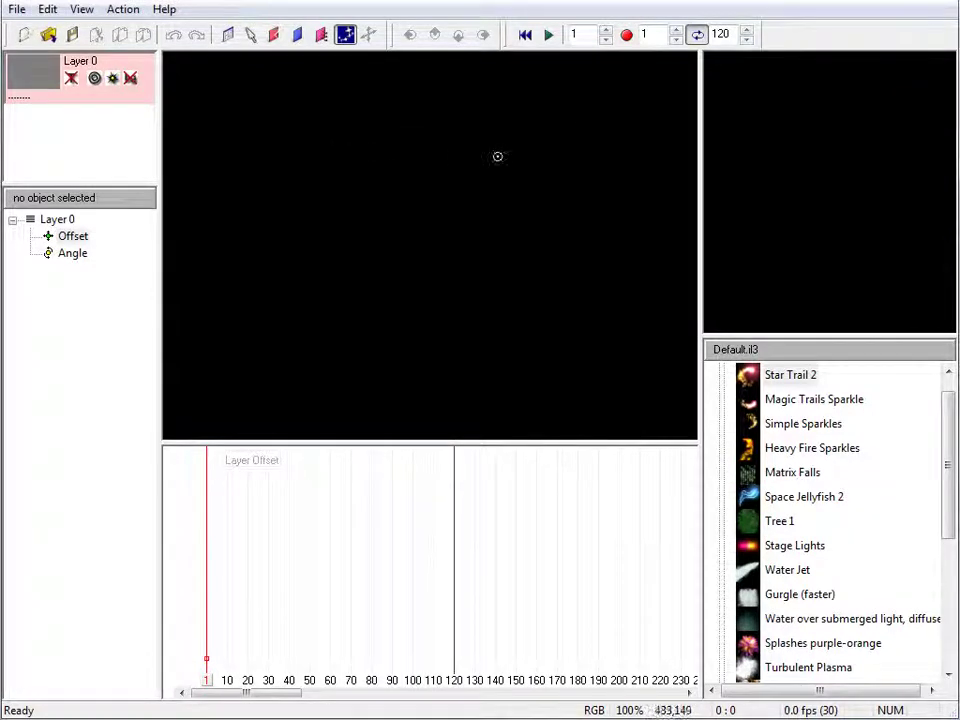
Step: Set running.avi as Layer 0's background image, accepting the frame-rate mismatch warning
right_click(42, 71)
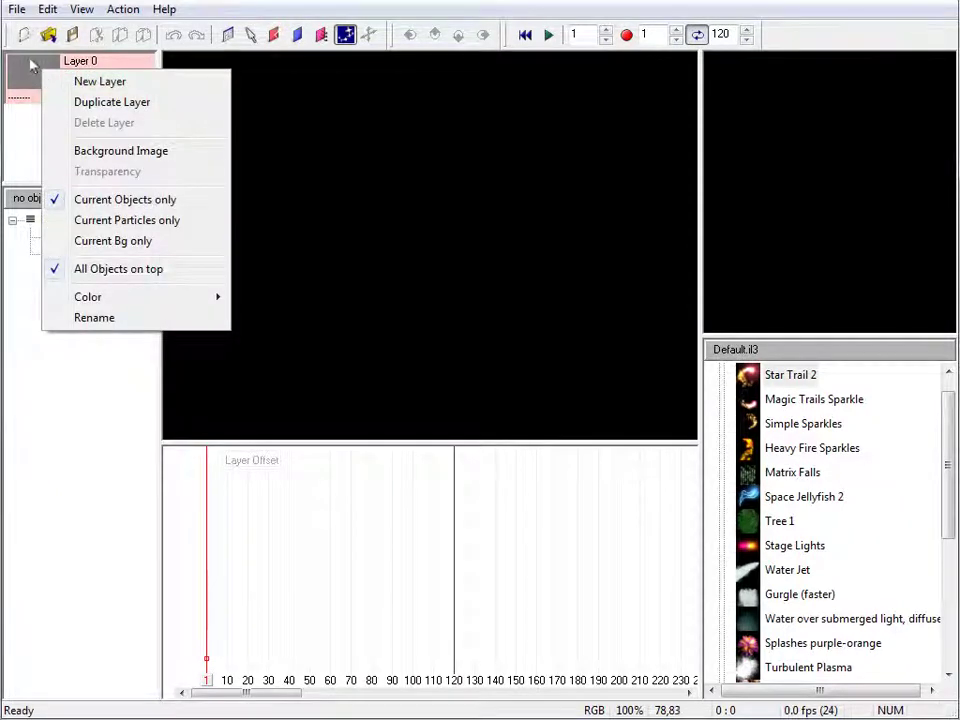
click(122, 150)
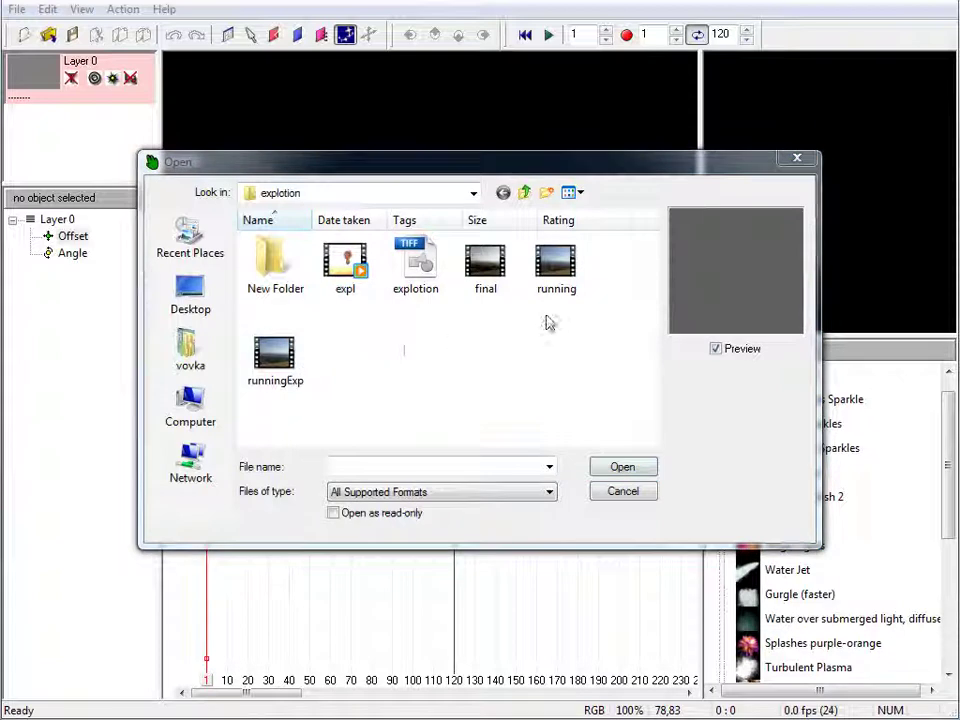
click(558, 270)
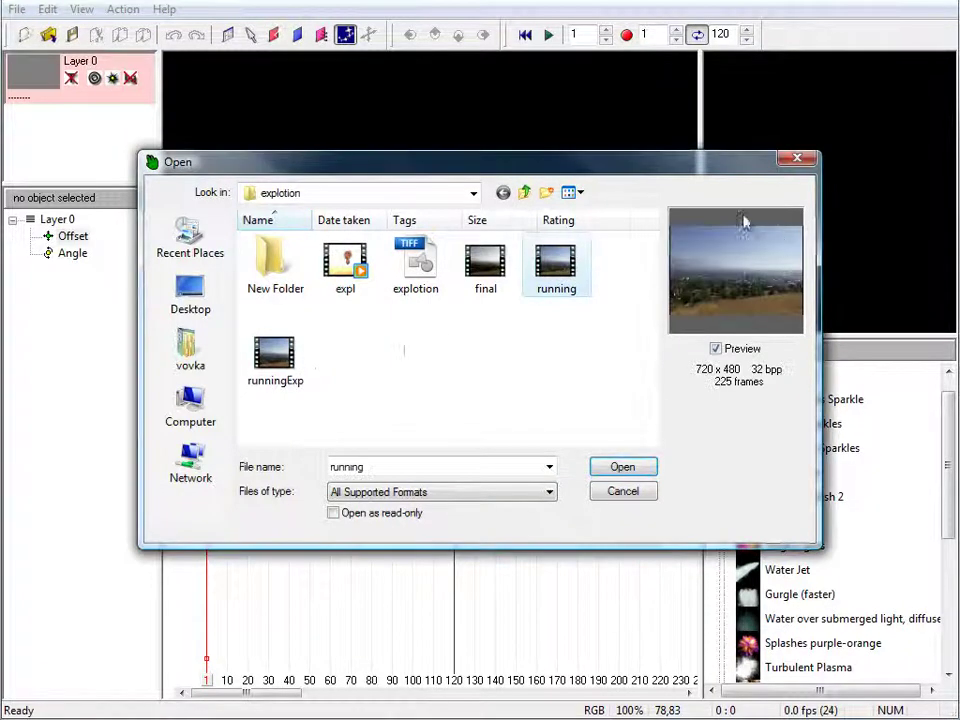
click(622, 467)
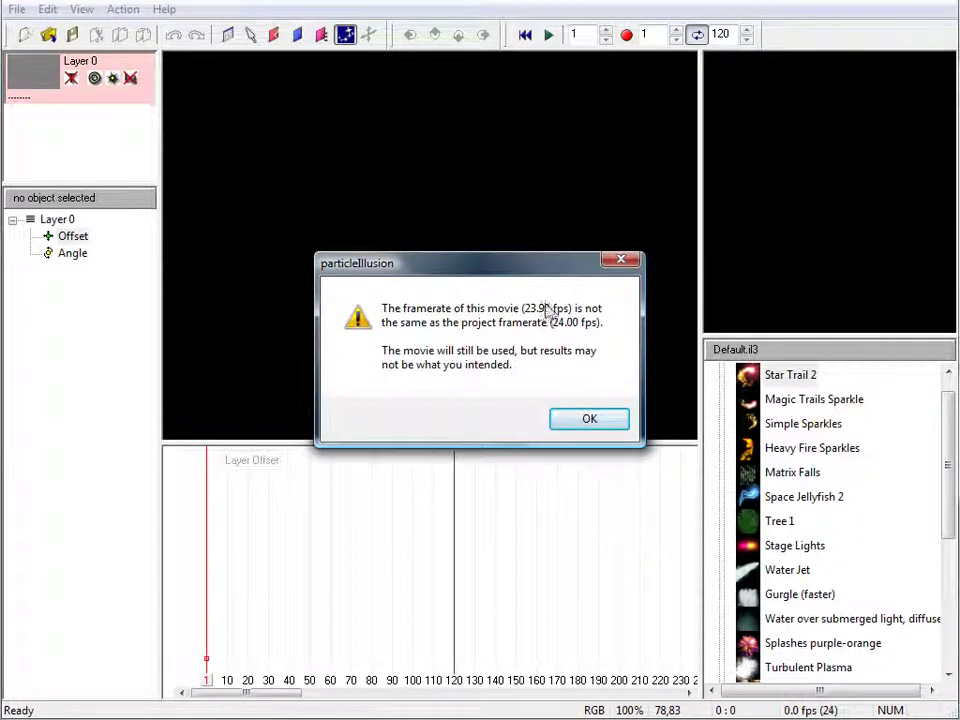
click(605, 424)
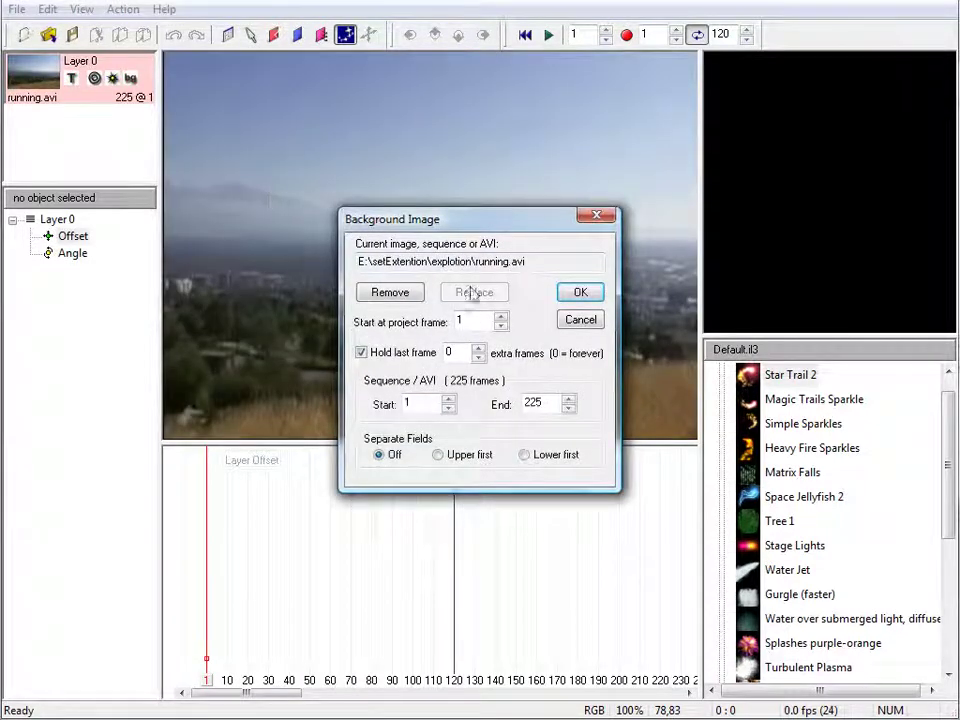
click(580, 293)
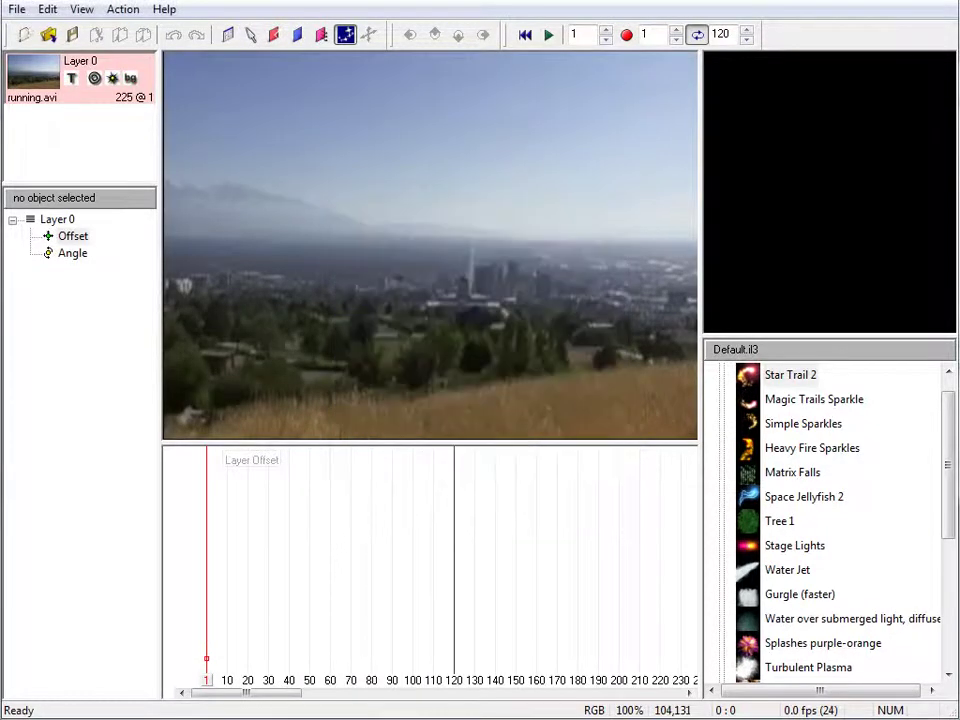
Step: Change the project frame rate from 24.00 to 23.98 fps
click(20, 10)
mouse_move(84, 10)
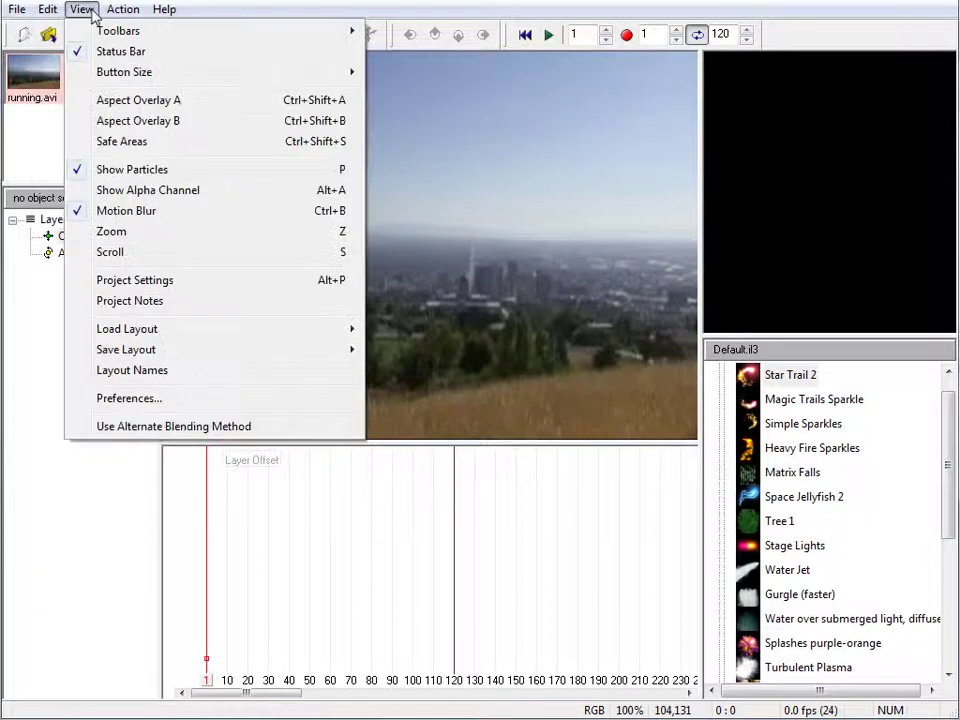
click(188, 283)
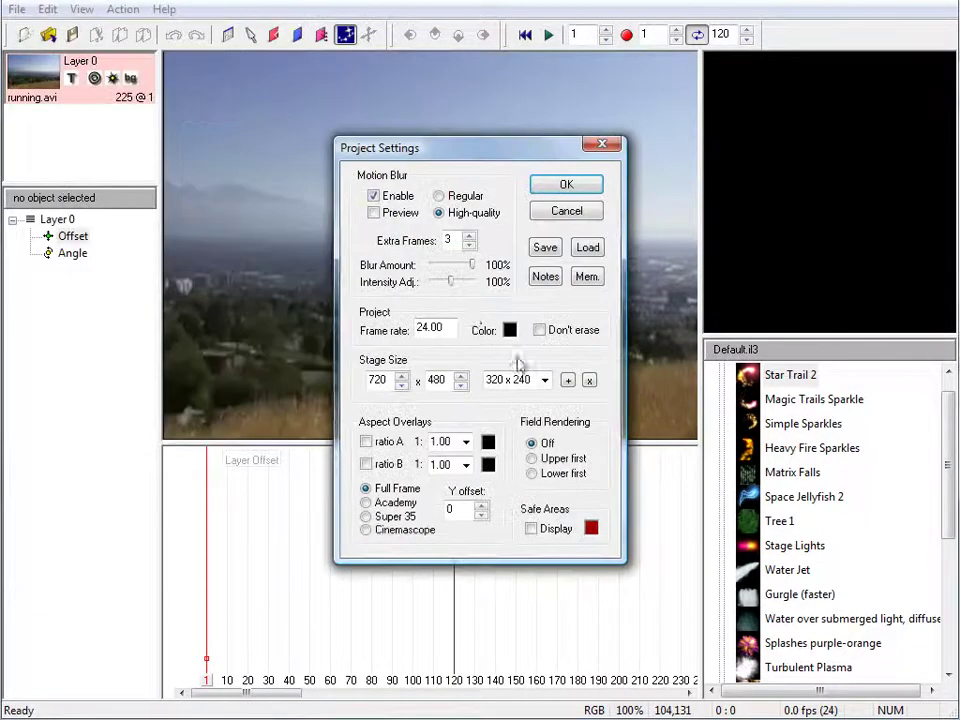
drag(444, 326, 372, 340)
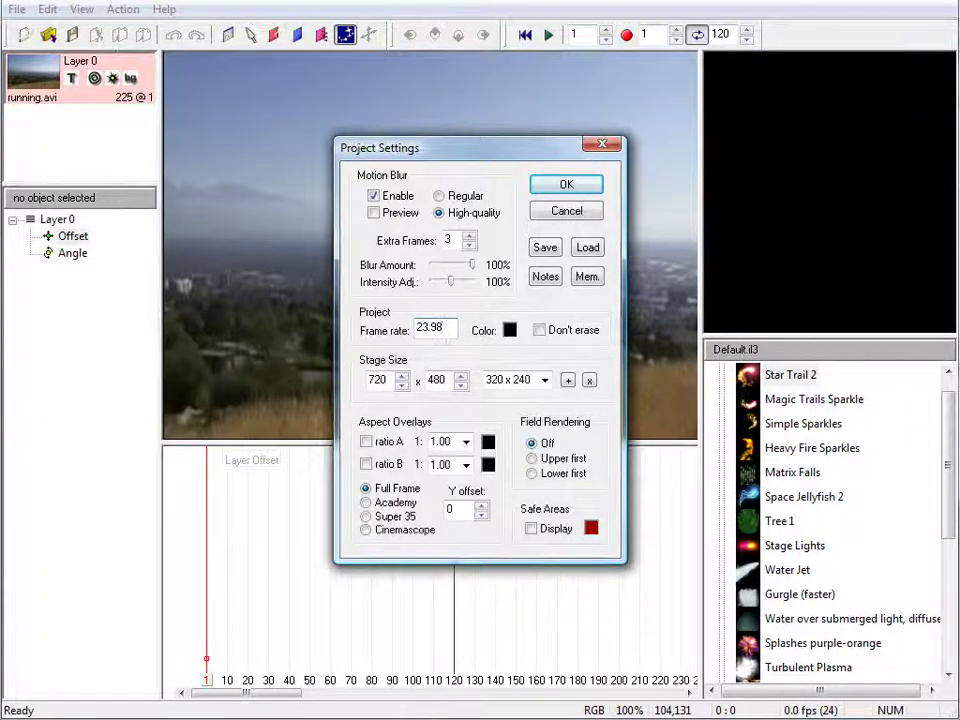
click(566, 186)
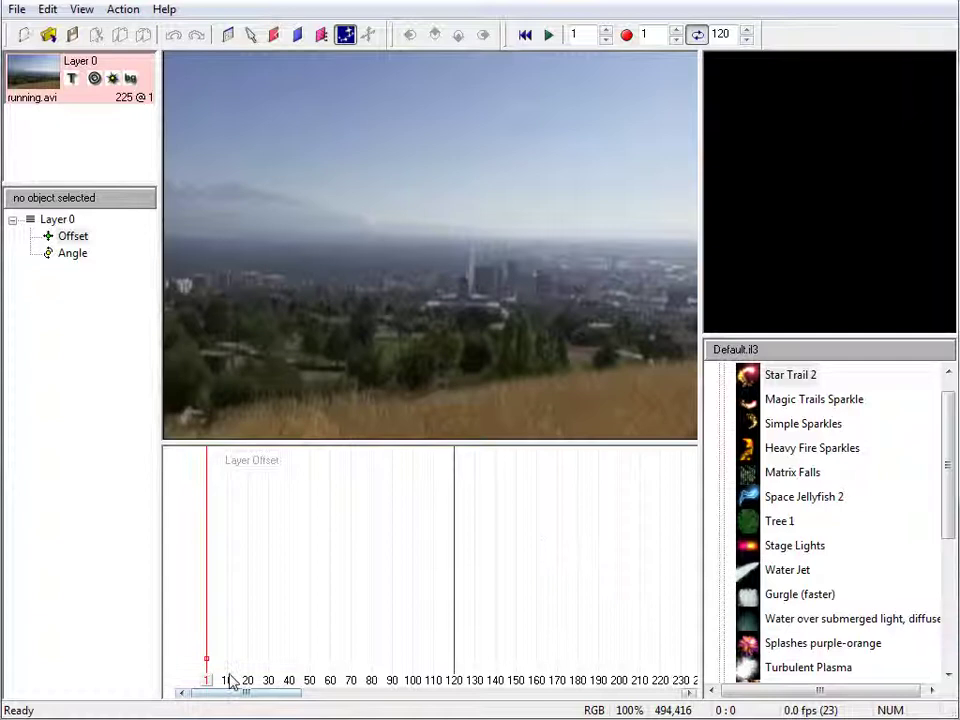
Step: Set the end frame to 225 and scrub the timeline to frame 144
drag(208, 680, 167, 487)
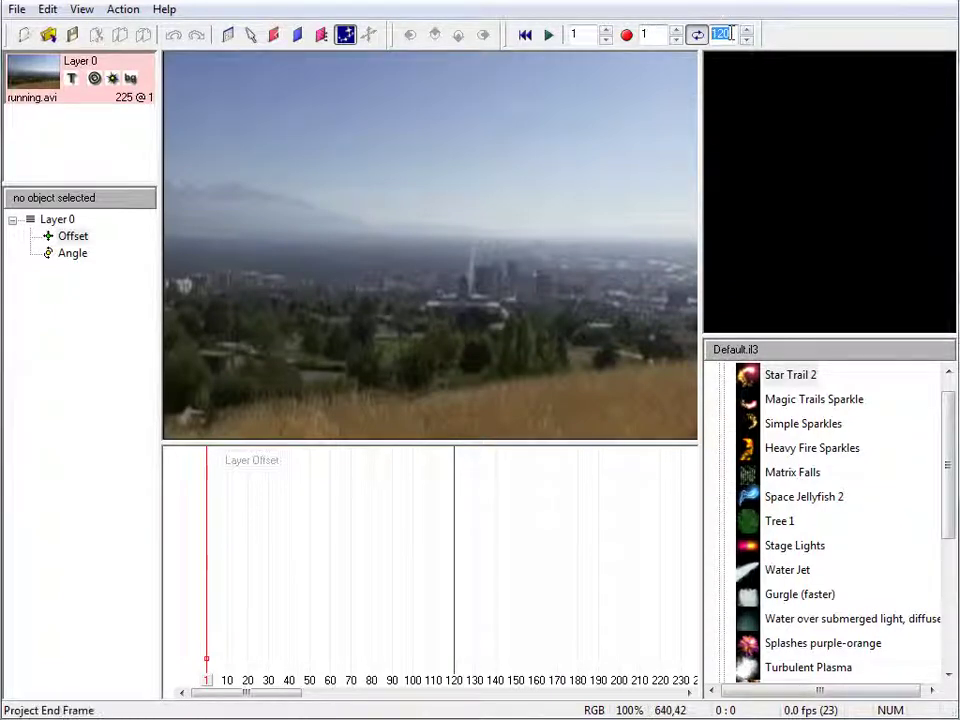
text(225)
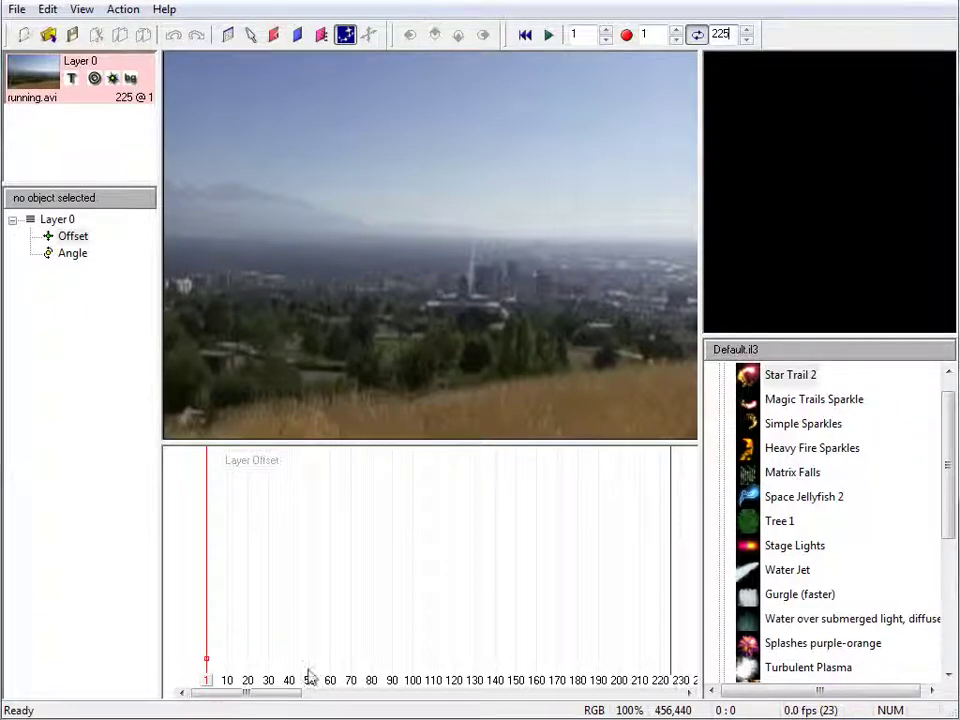
drag(208, 682, 549, 671)
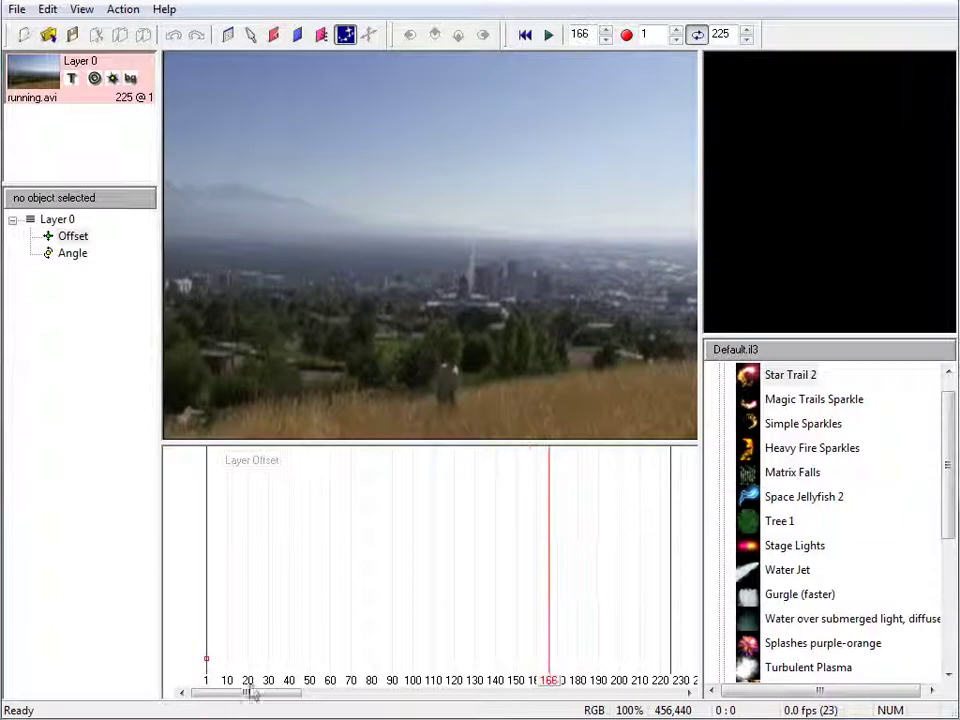
mouse_move(256, 688)
mouse_down()
mouse_move(306, 688)
mouse_move(265, 688)
mouse_up()
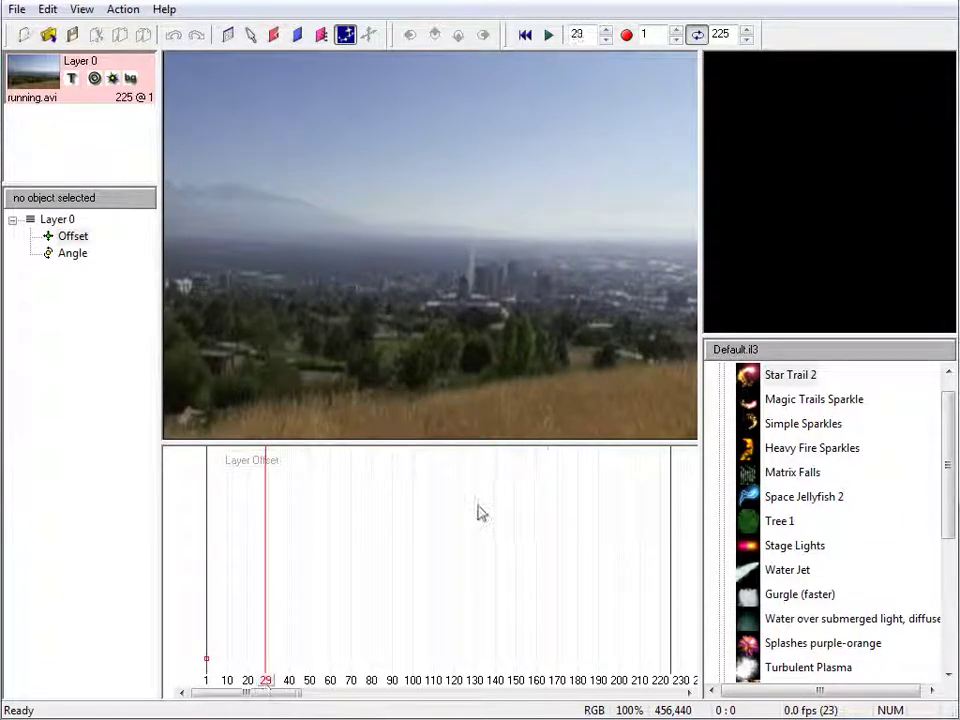
drag(208, 668, 507, 684)
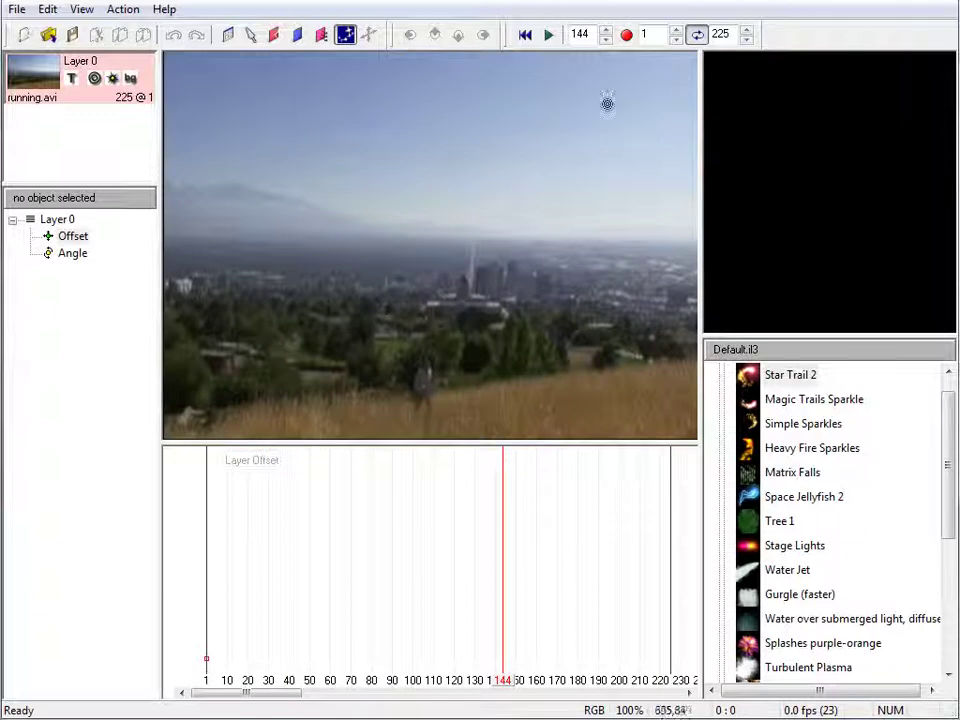
Step: Quick-load the smoke_01 emitter library into the library panel
right_click(877, 487)
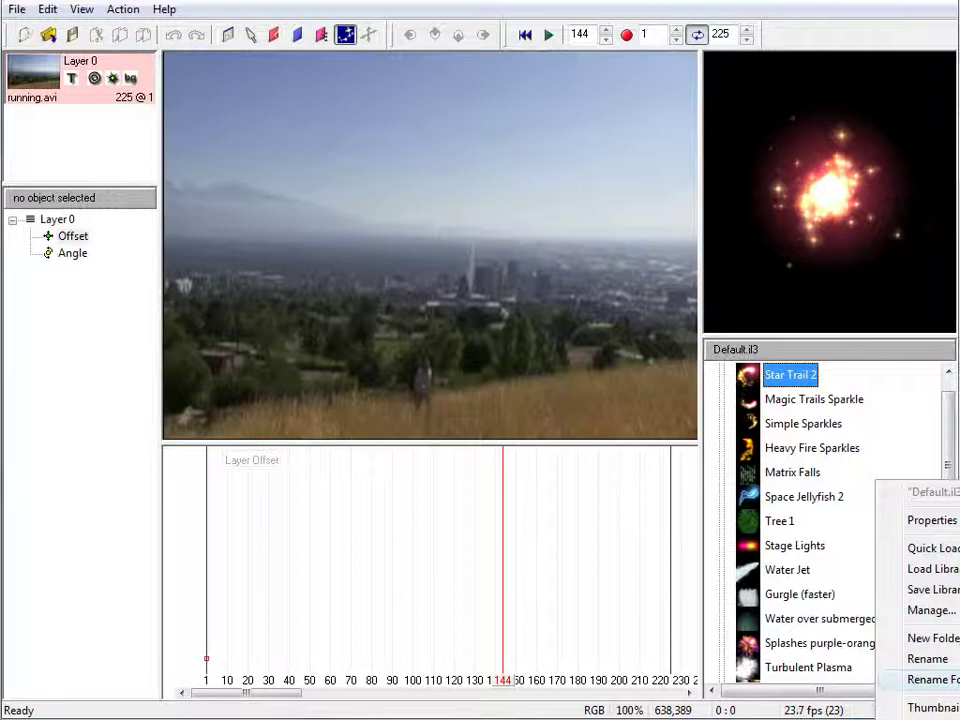
mouse_move(920, 548)
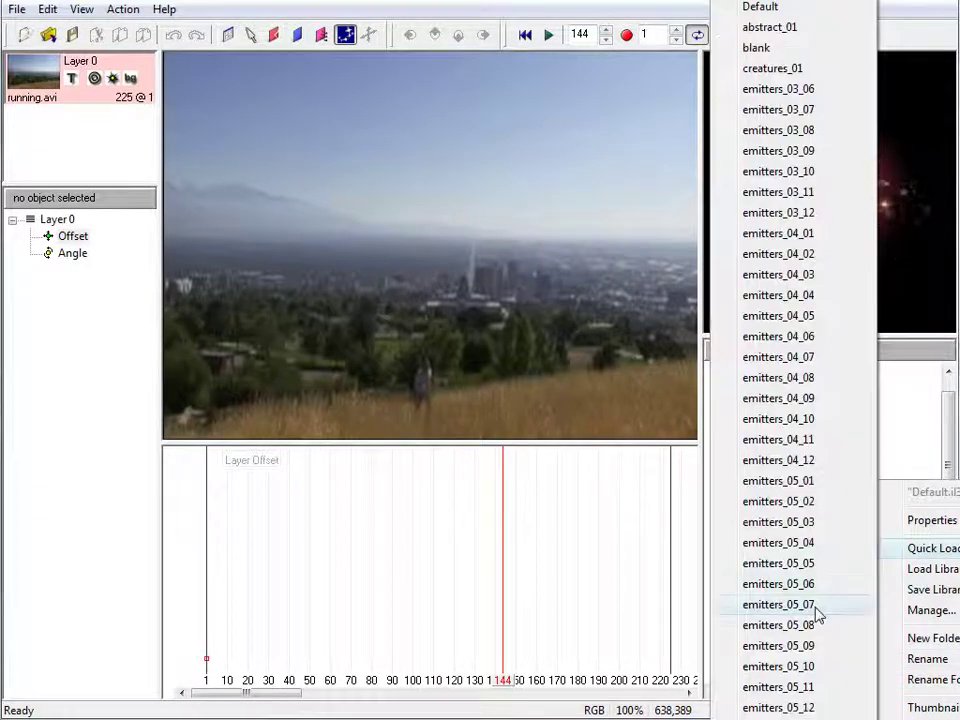
scroll(778, 400, down, 2)
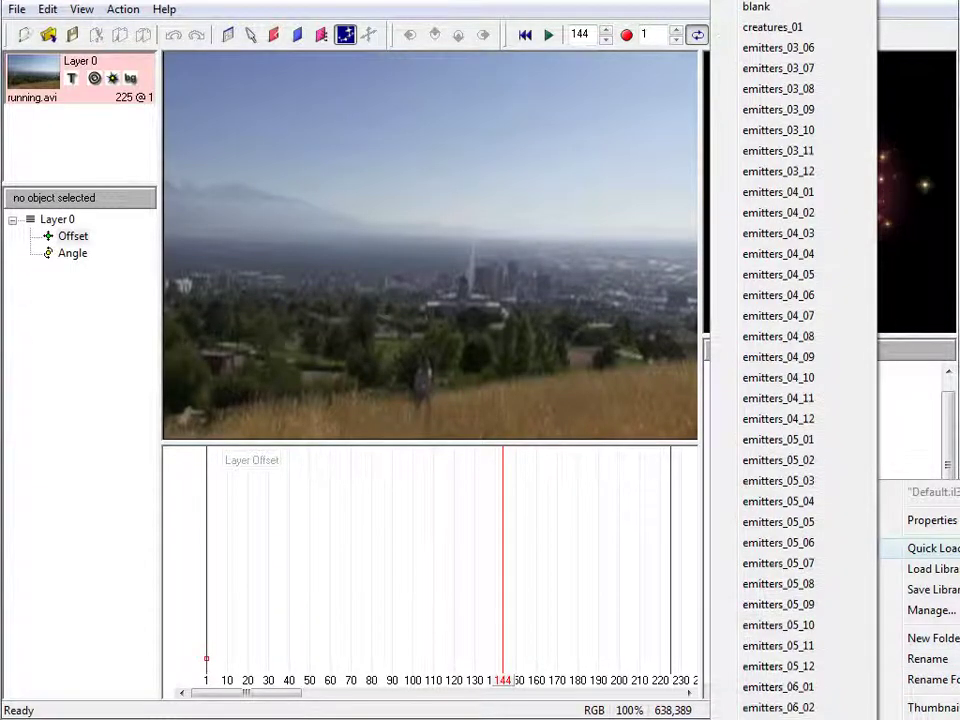
scroll(778, 400, down, 6)
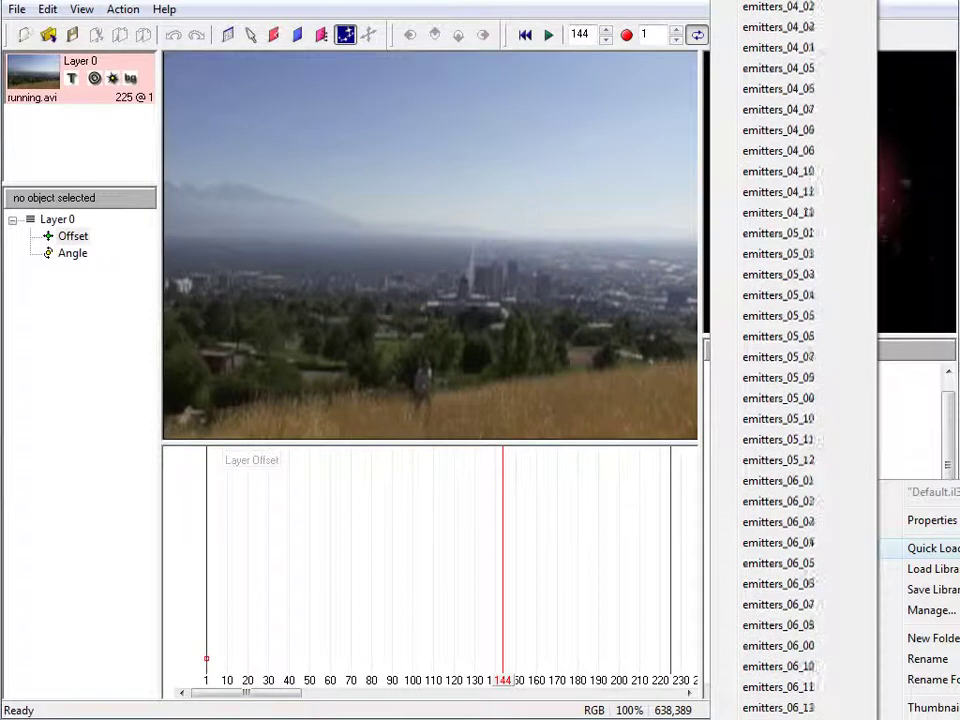
scroll(778, 400, down, 6)
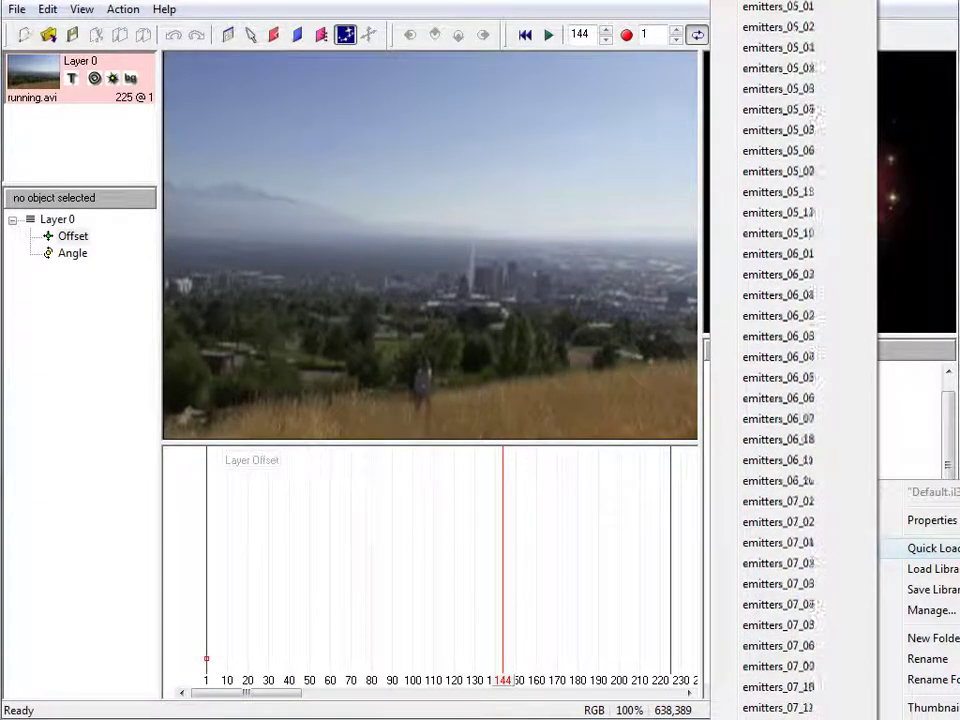
scroll(778, 400, down, 6)
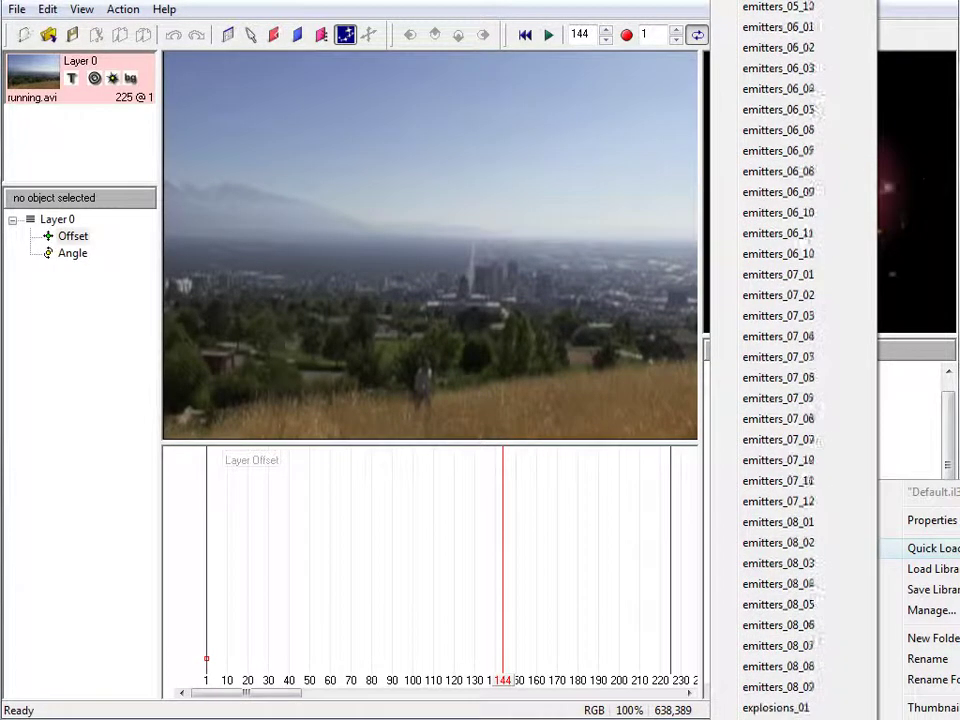
scroll(778, 400, down, 2)
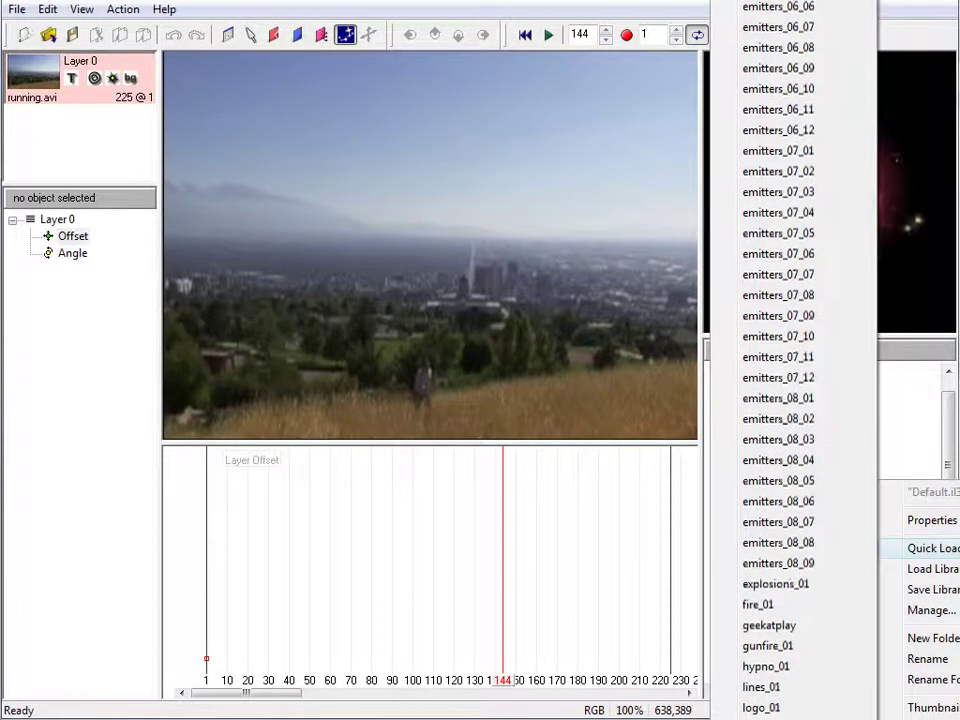
click(778, 400)
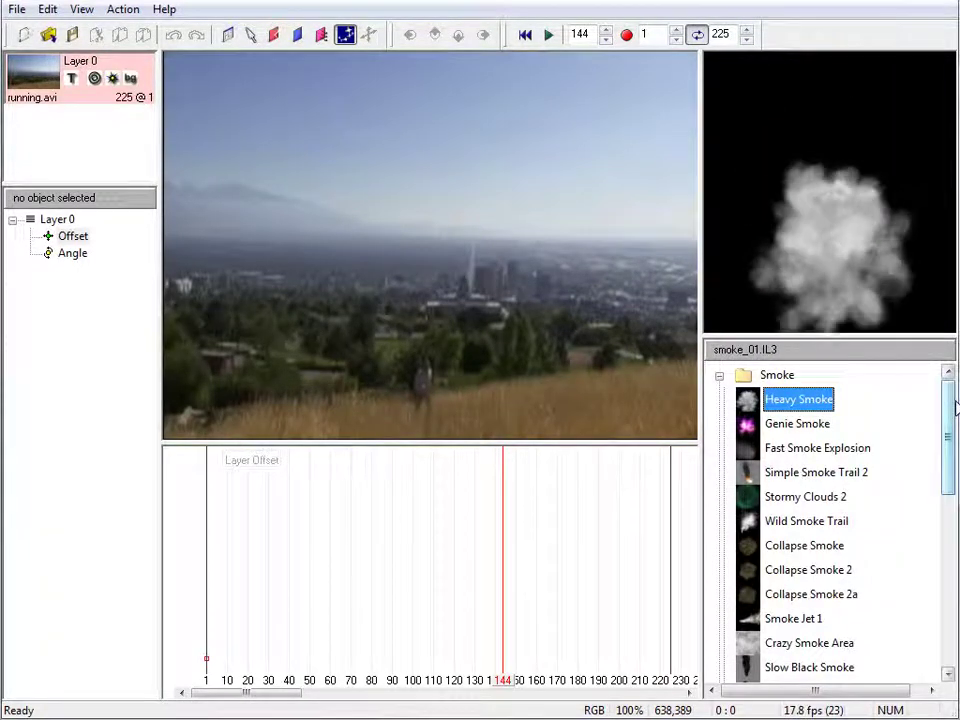
Step: Preview Smoke Jet 1 and the Rising Smoke presets: Shoot, Shadowed, and Smooth Smoke left and right
click(752, 619)
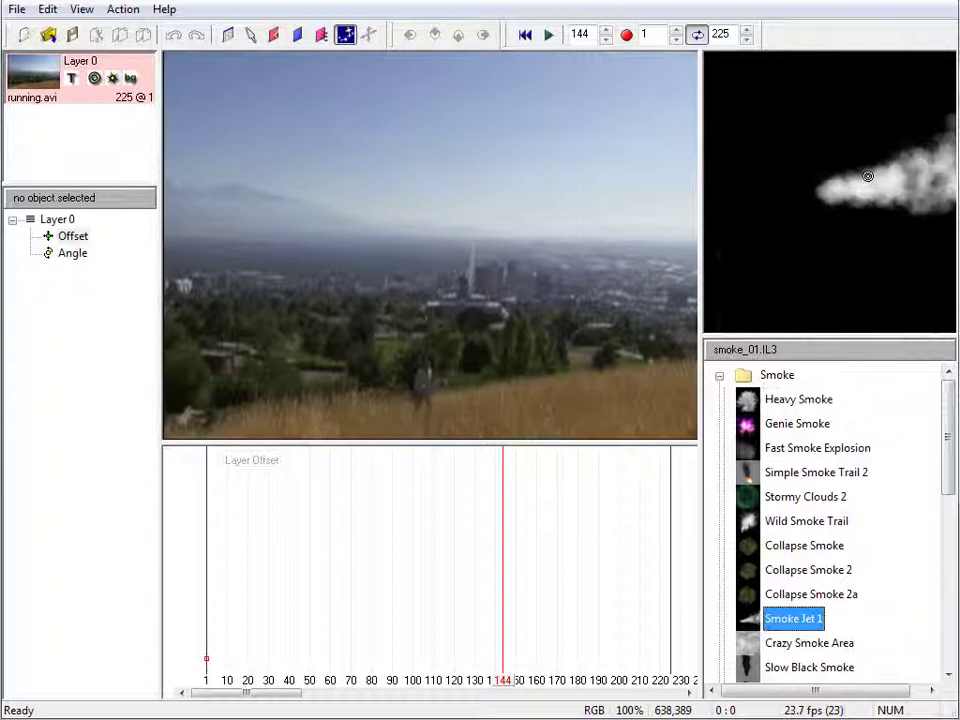
scroll(937, 500, down, 4)
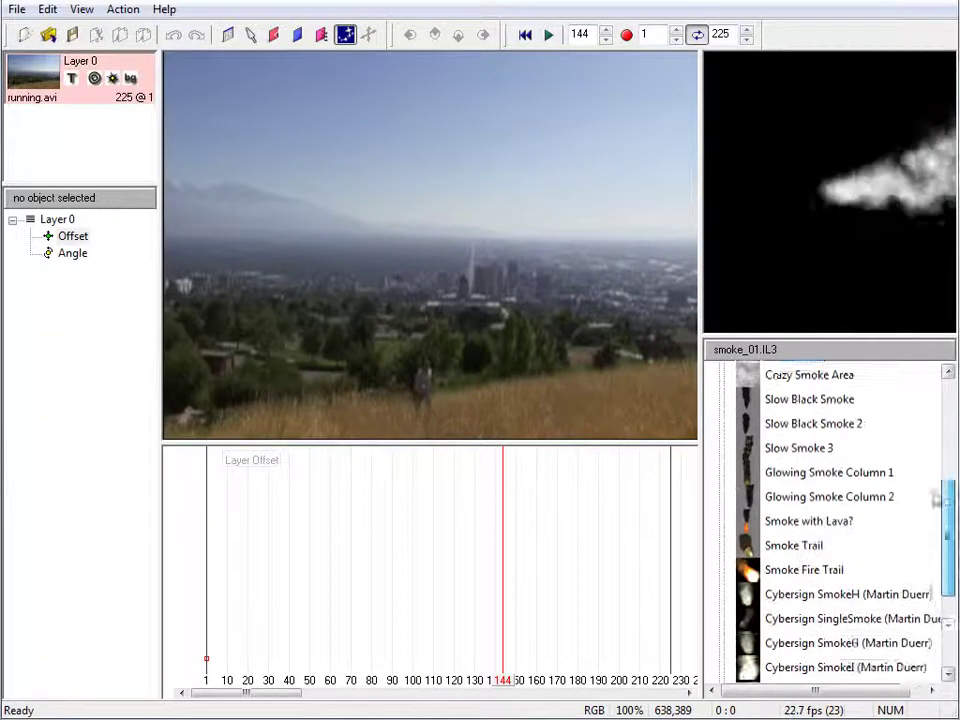
scroll(937, 500, down, 3)
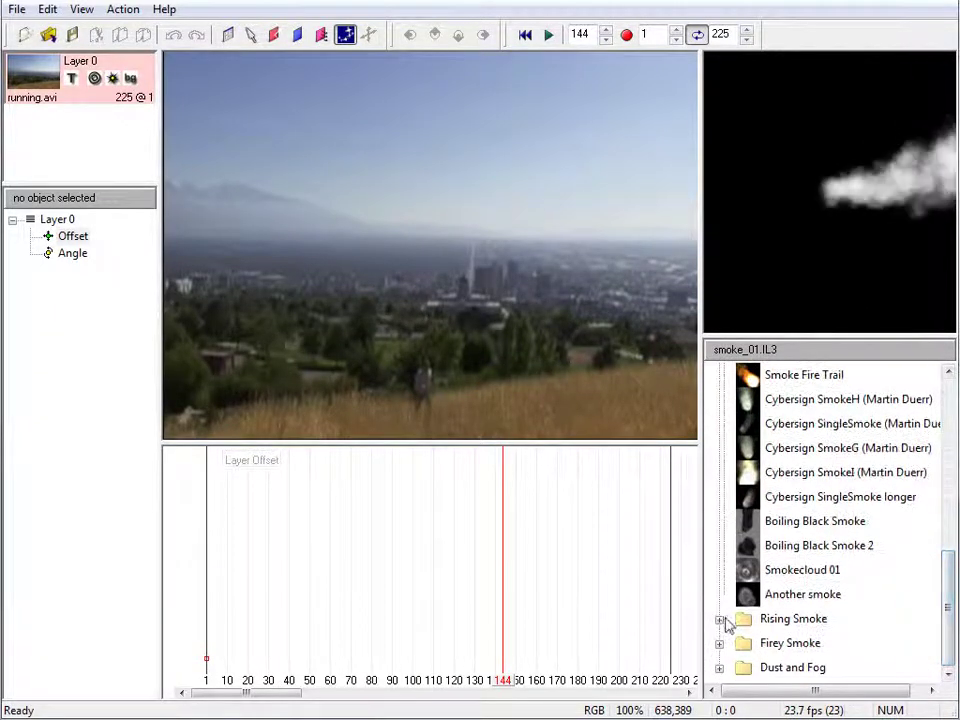
click(720, 619)
click(798, 402)
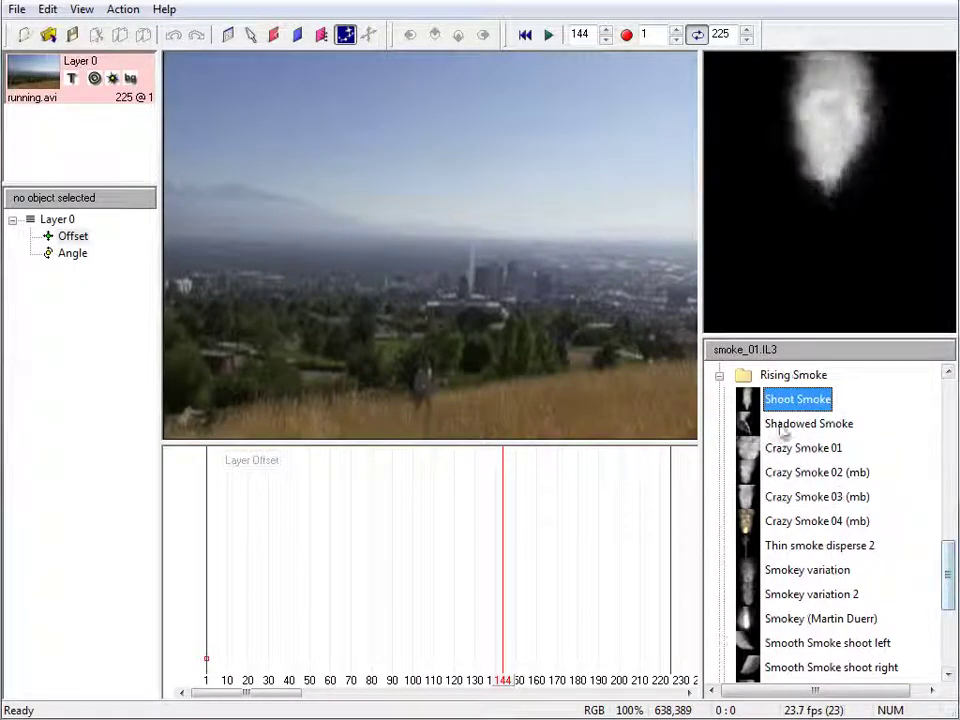
click(783, 424)
drag(947, 561, 948, 603)
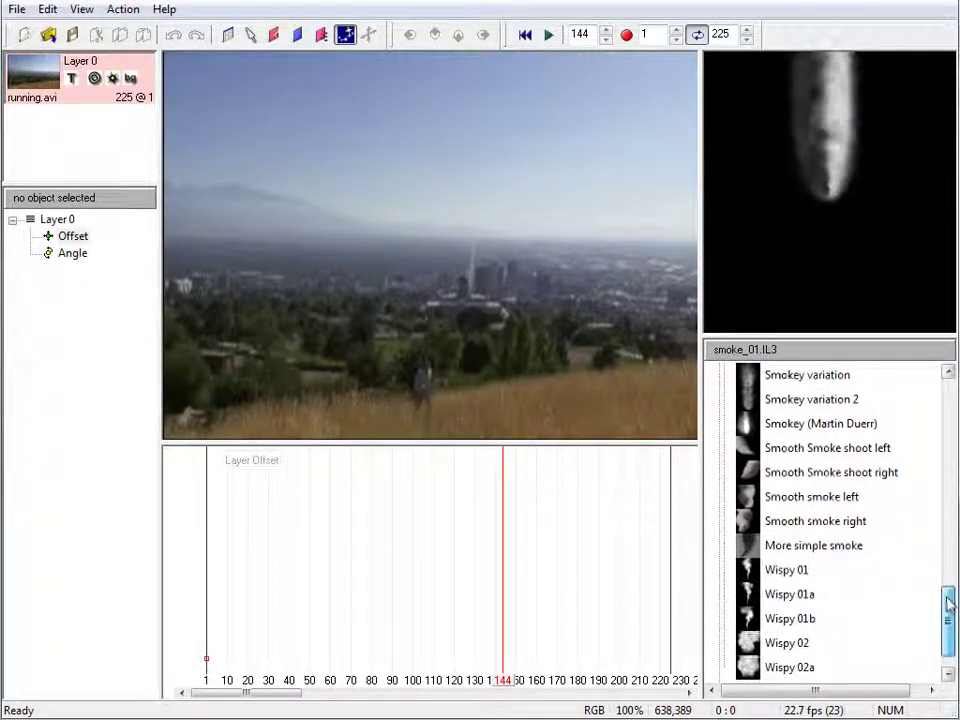
click(775, 447)
click(821, 474)
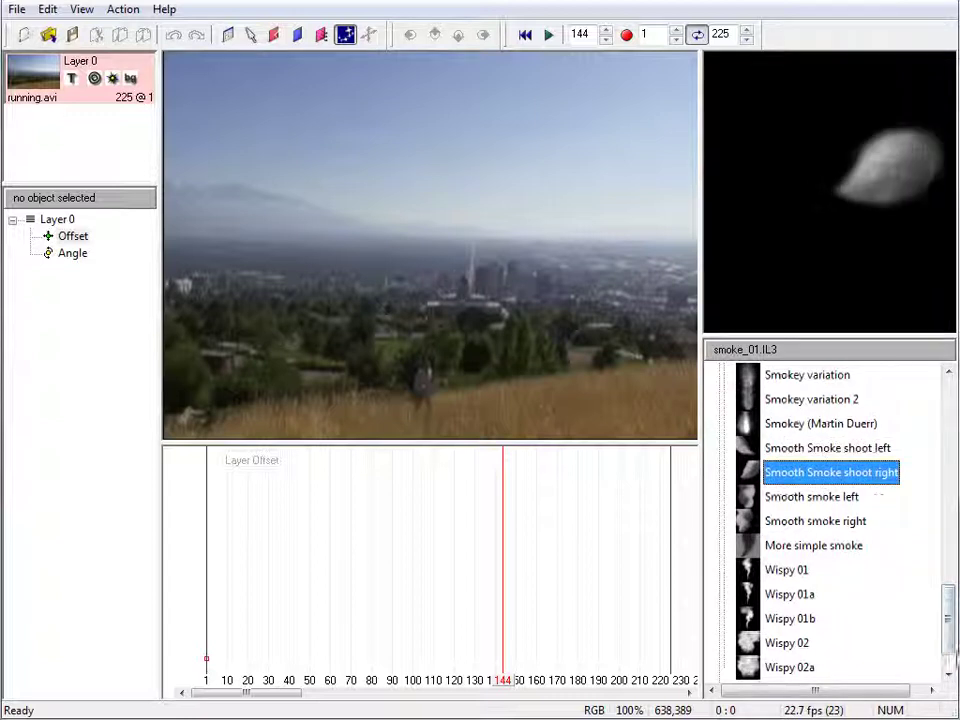
Step: Browse the Dust and Fog and Firey Smoke groups, then select Smoke Jet 1
scroll(830, 600, down, 1)
click(722, 669)
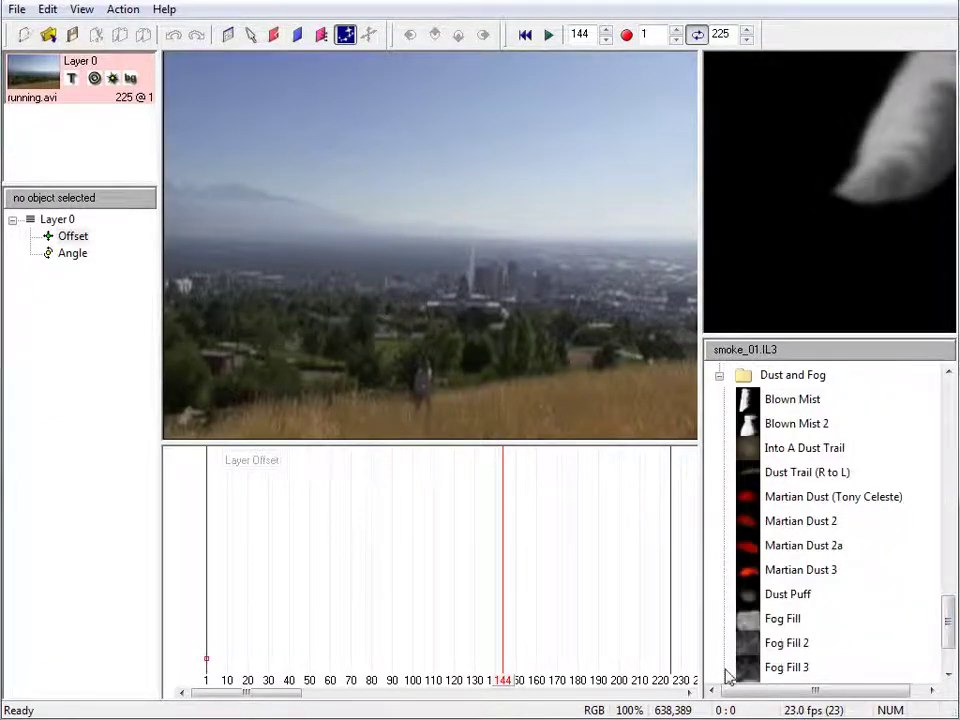
drag(943, 621, 947, 583)
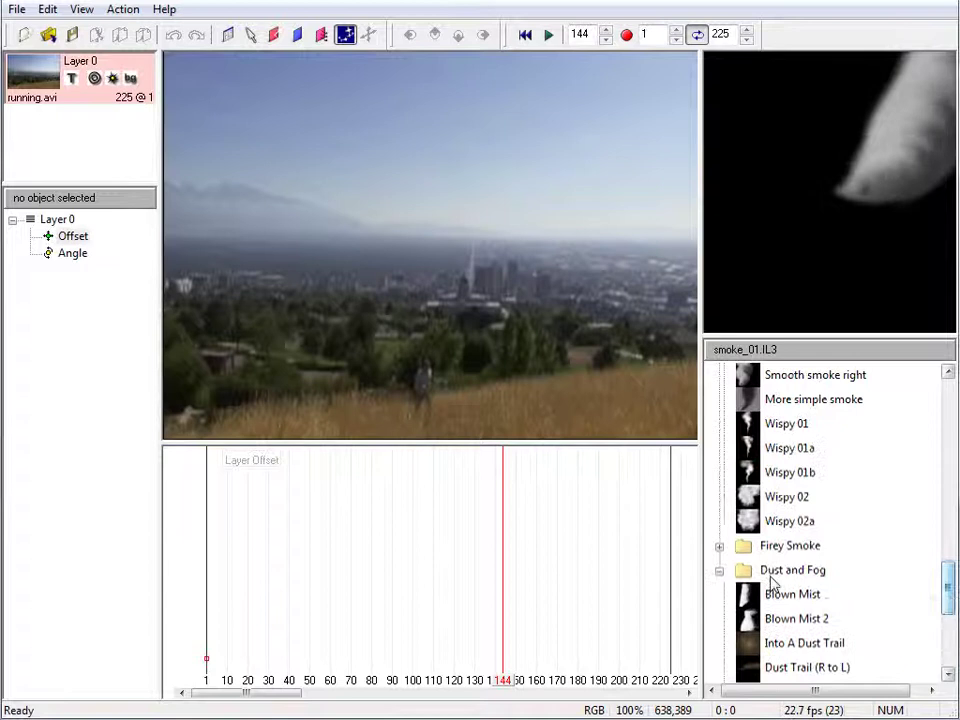
click(720, 547)
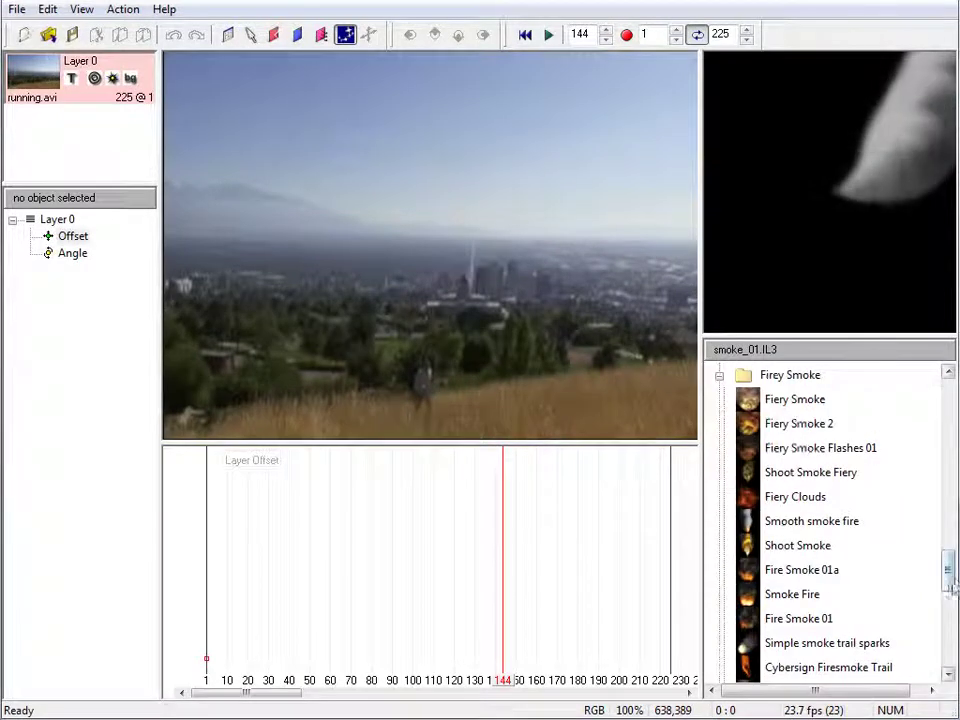
drag(953, 590, 949, 396)
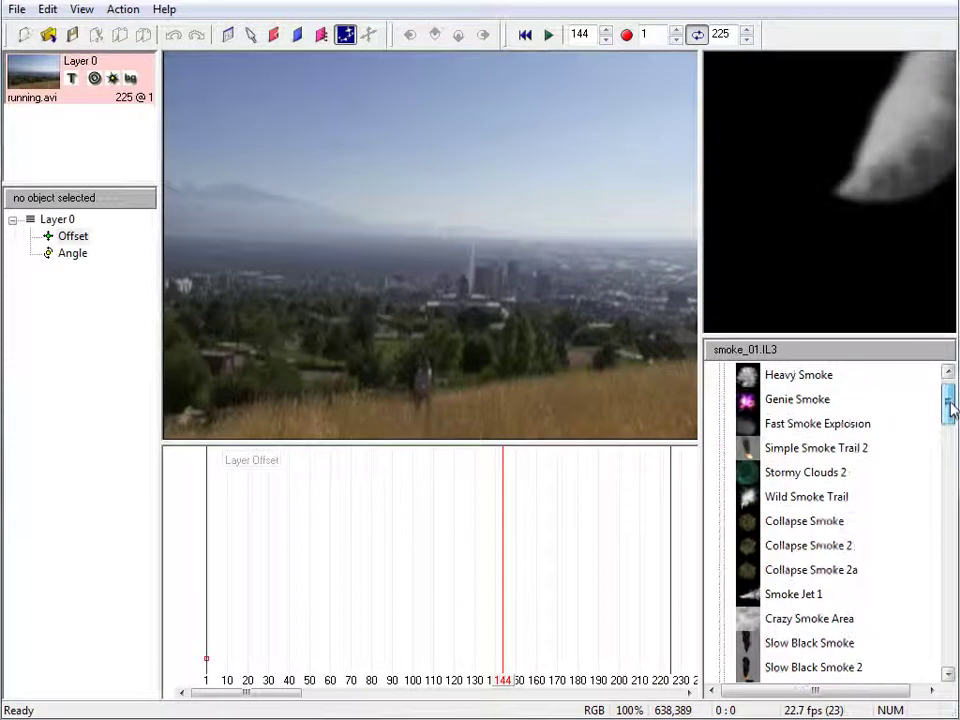
click(799, 600)
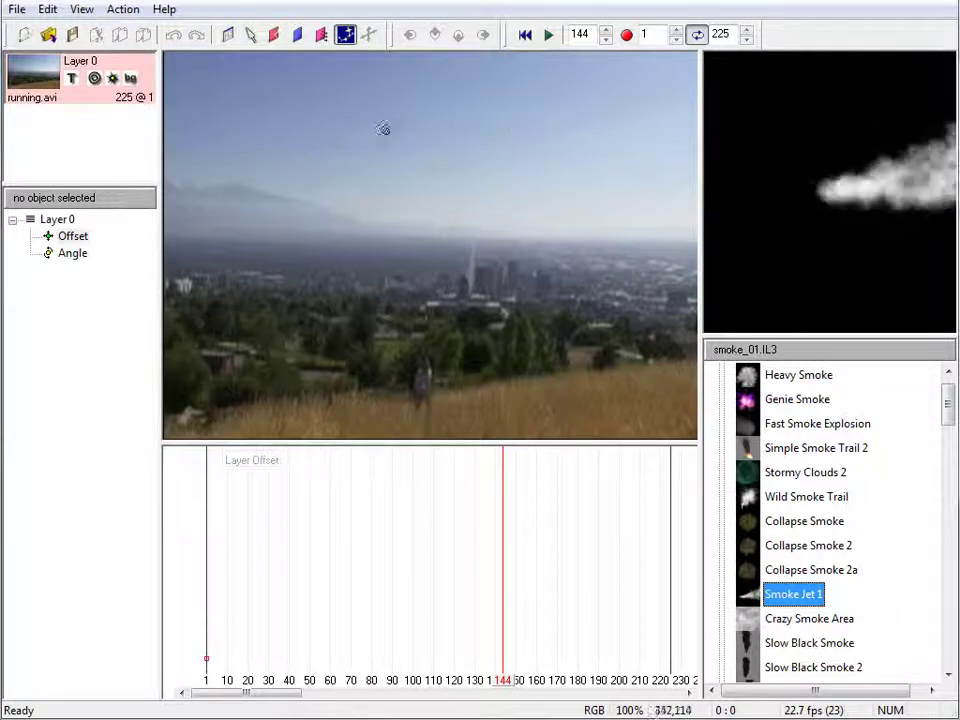
Step: Scroll the stage up-left to expose space past the footage's top-right, then return to frame 1
right_click(377, 163)
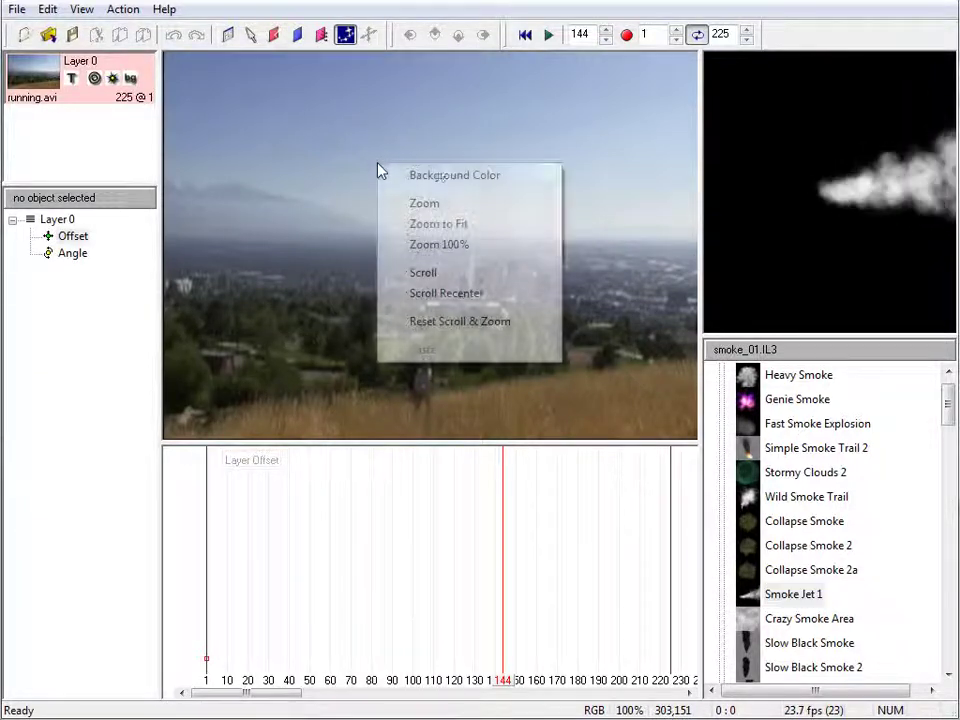
click(463, 272)
drag(564, 270, 449, 313)
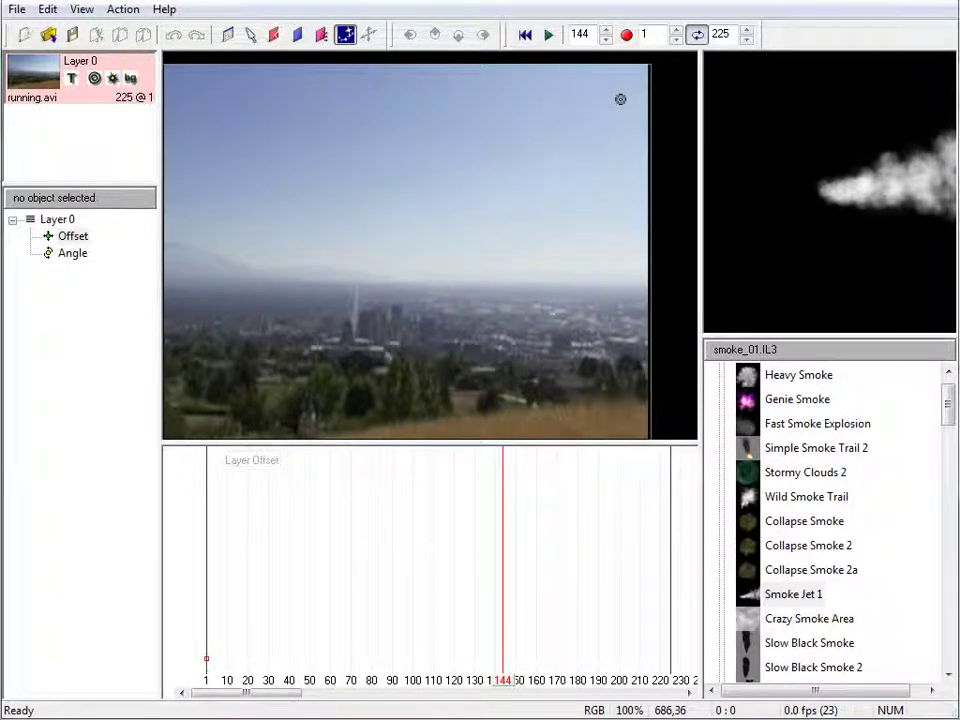
drag(503, 684, 207, 684)
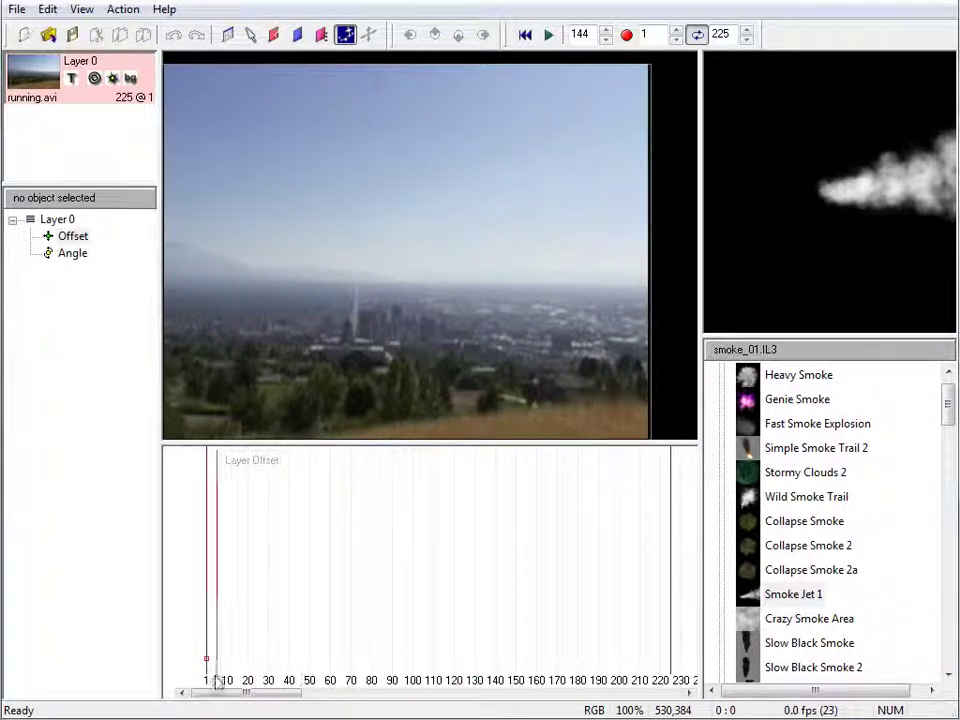
Step: Place a Smoke Jet 1 emitter at 731,-2 off the top-right corner and play to frame 48
click(662, 63)
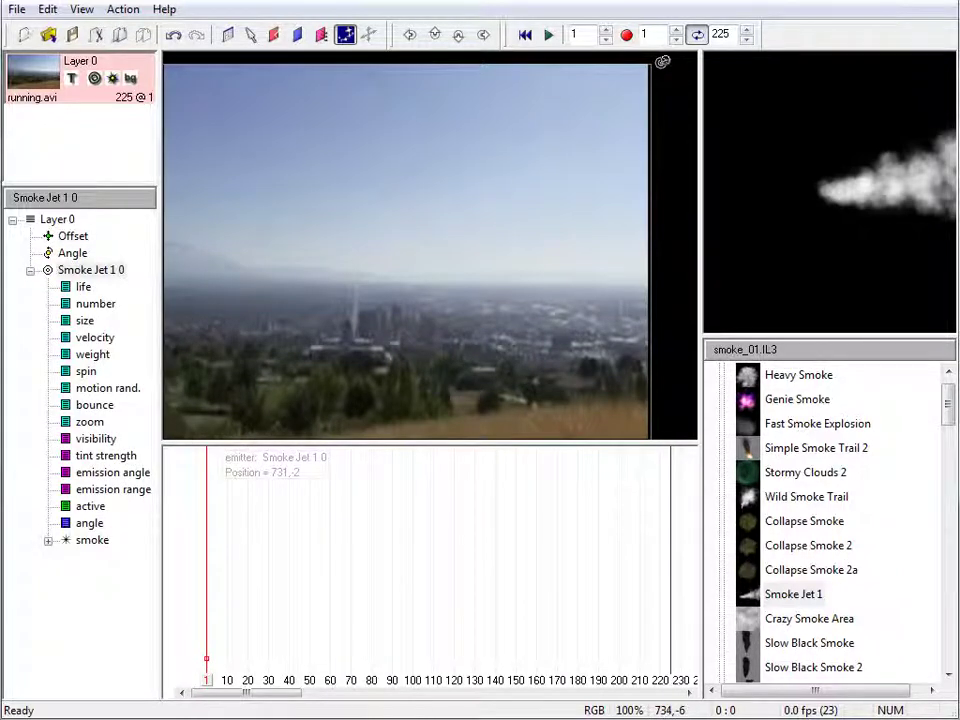
drag(210, 686, 328, 685)
click(207, 677)
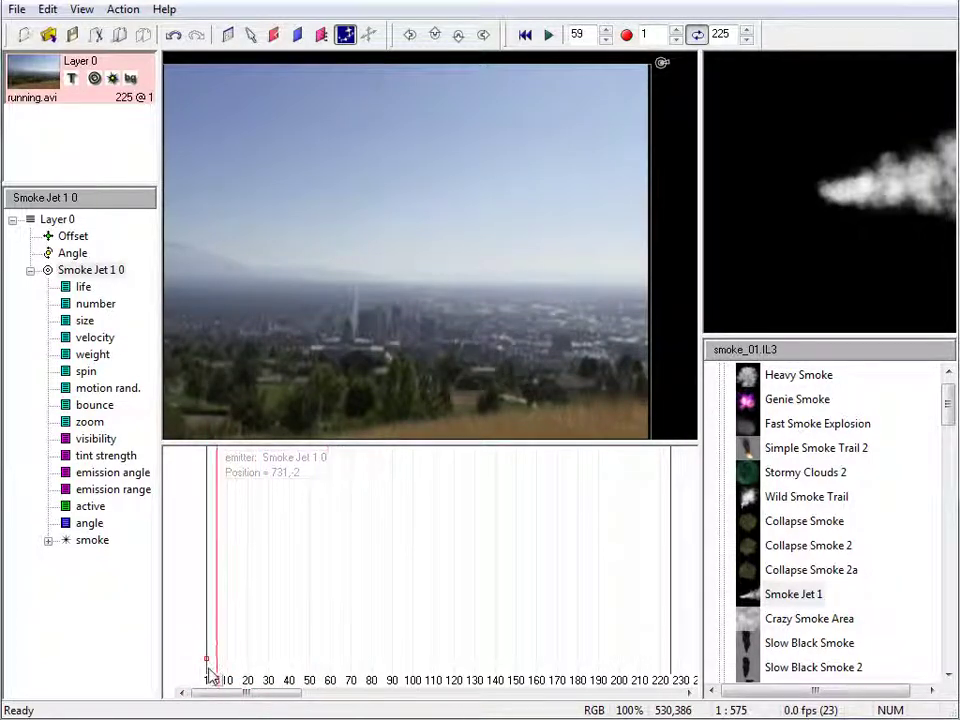
click(549, 35)
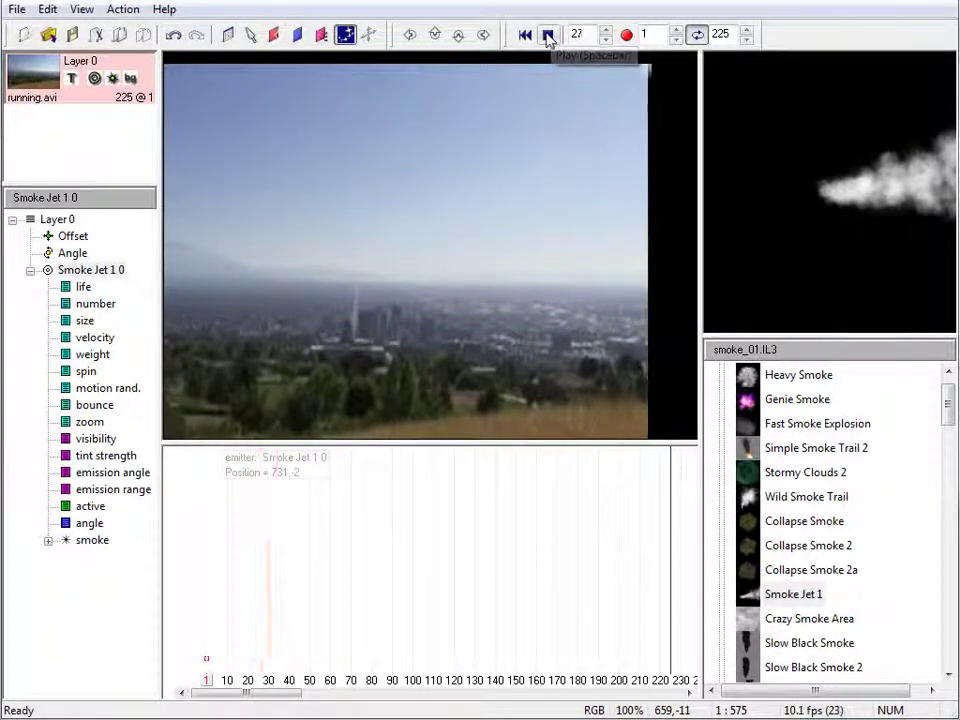
click(549, 35)
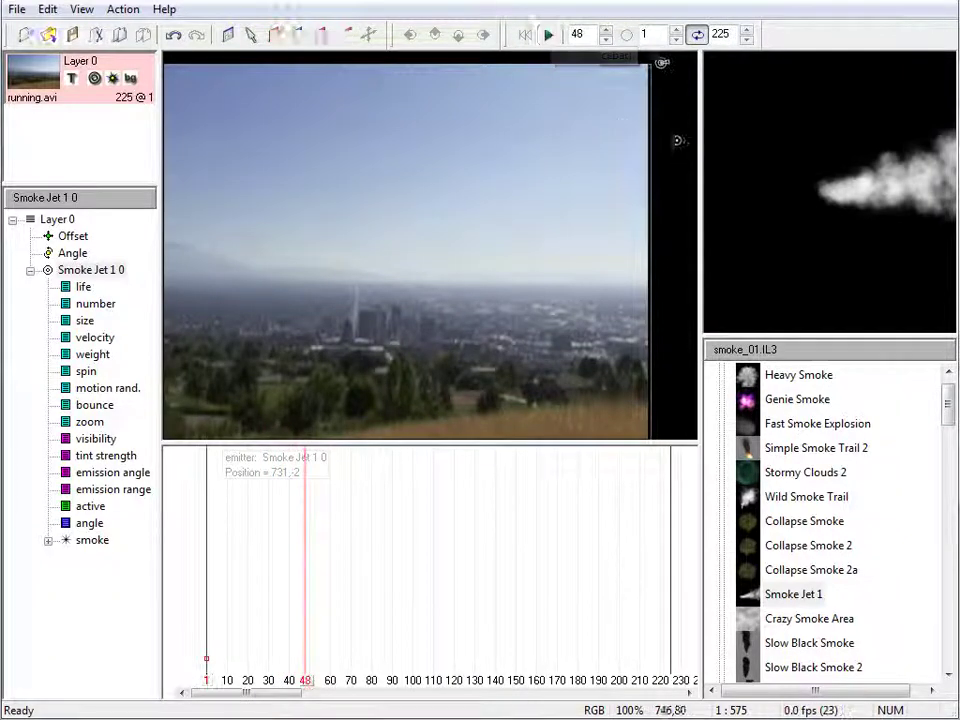
click(251, 35)
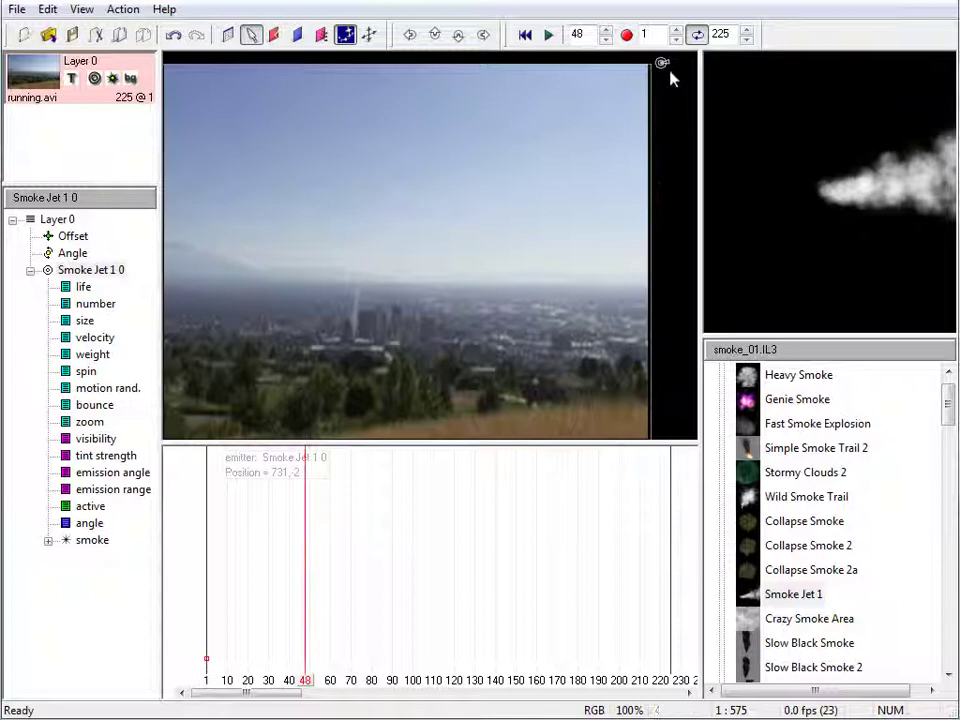
Step: At frame 48, drag the smoke jet into the city, then set angle 30 degrees and zoom 43%
drag(660, 66, 358, 323)
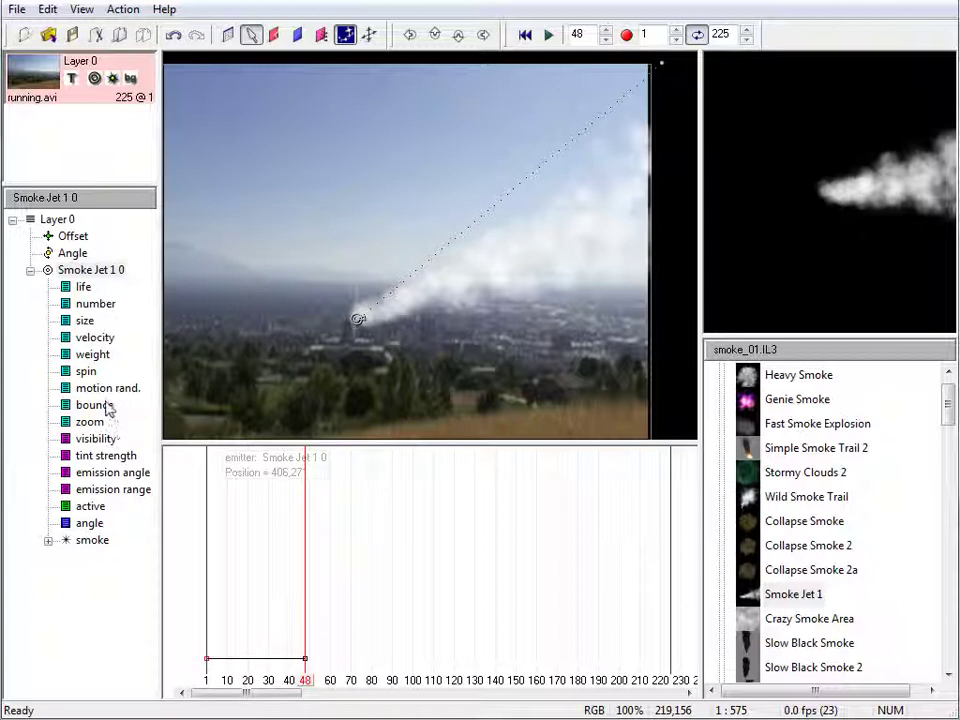
click(89, 523)
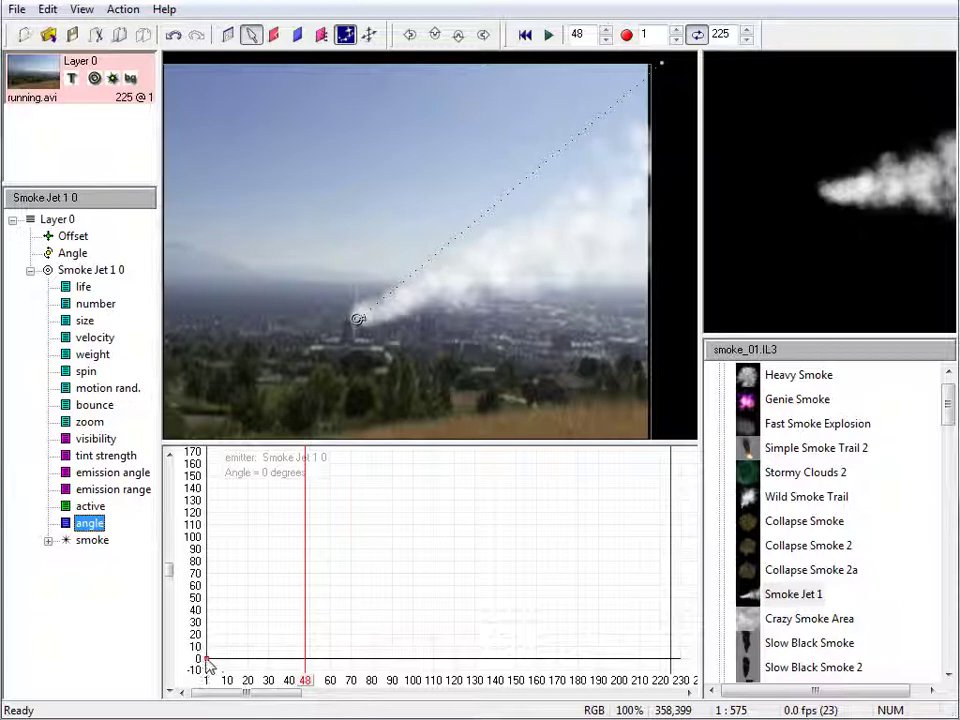
drag(205, 655, 207, 621)
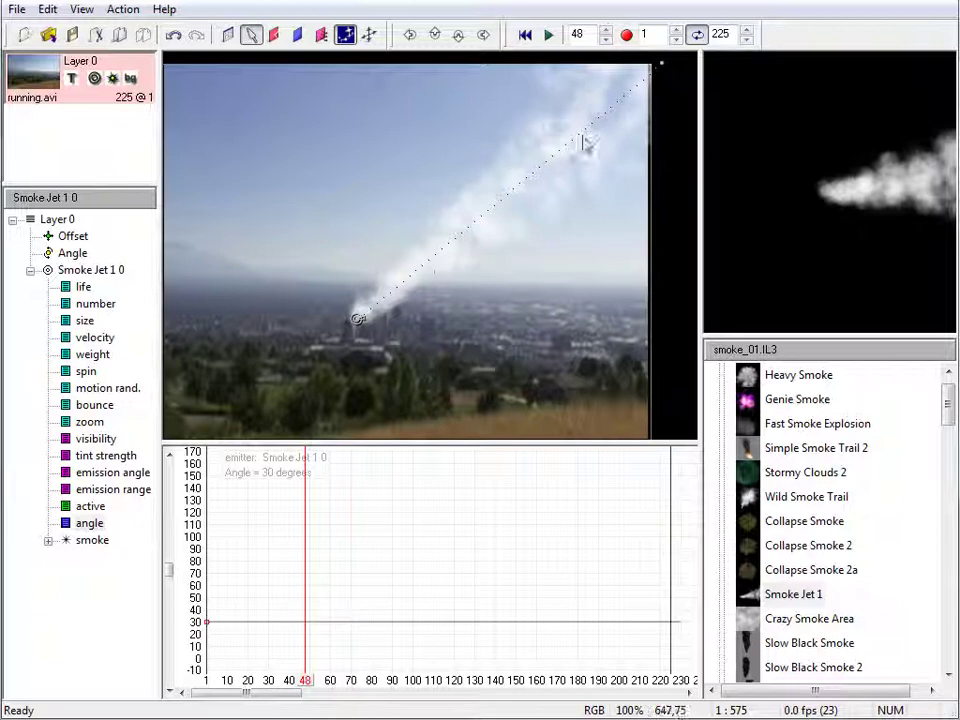
click(89, 421)
drag(207, 549, 186, 620)
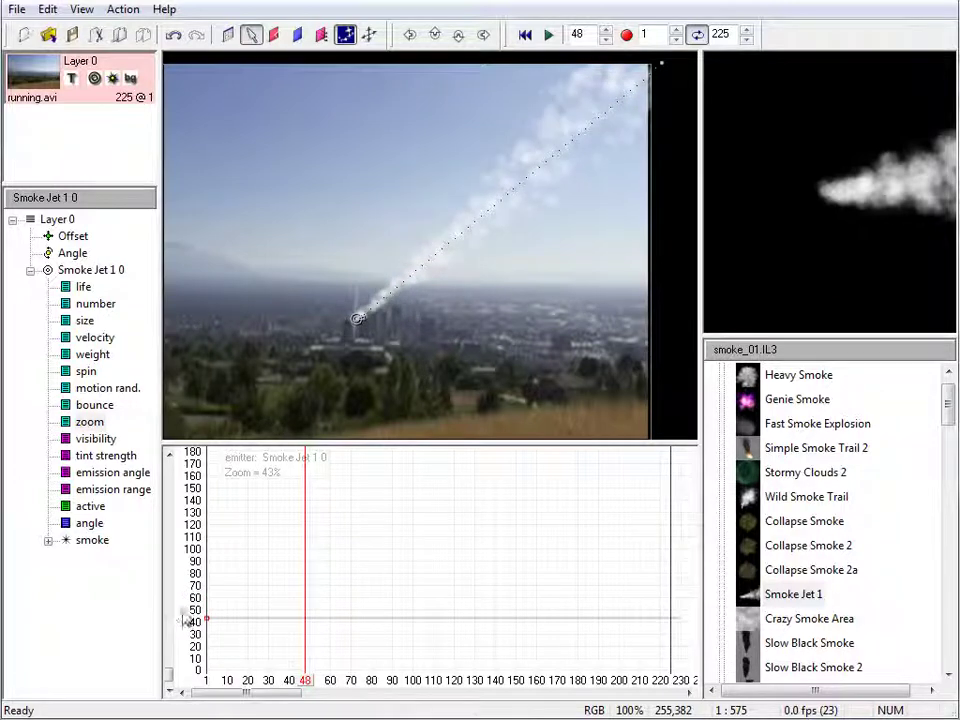
click(80, 288)
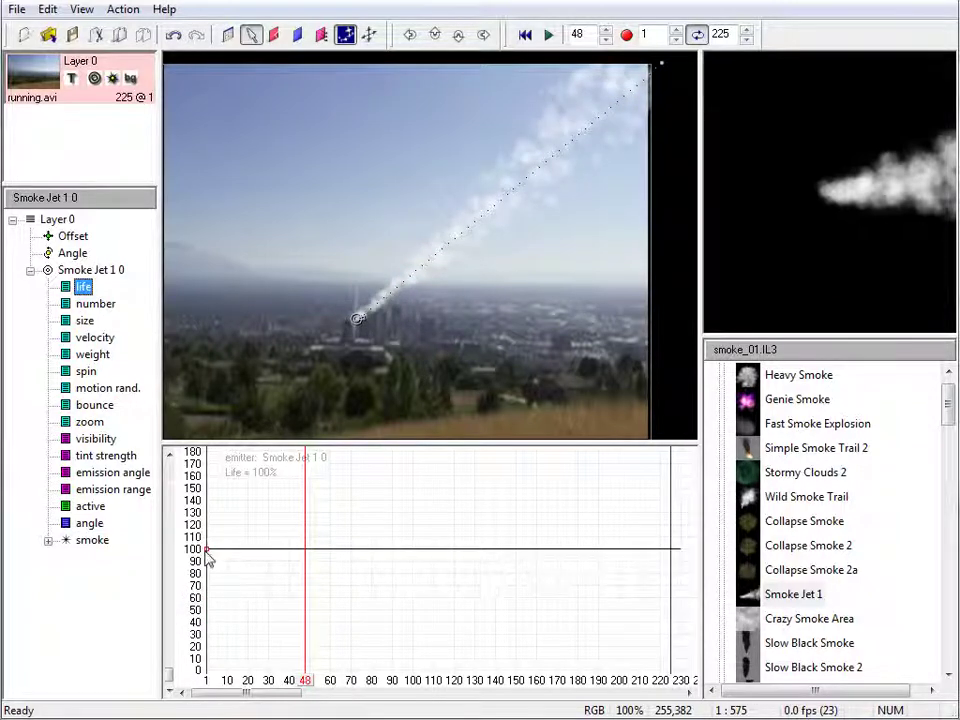
Step: Shorten the smoke particles' life to 21% and raise tint strength to 22%
drag(208, 553, 176, 643)
drag(243, 695, 281, 684)
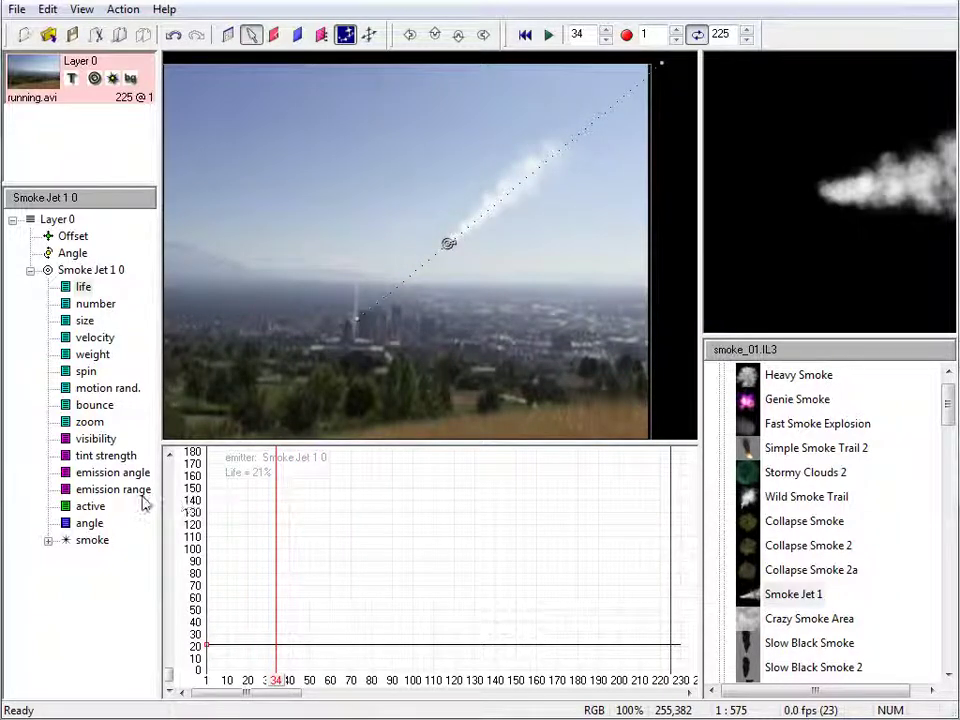
click(104, 456)
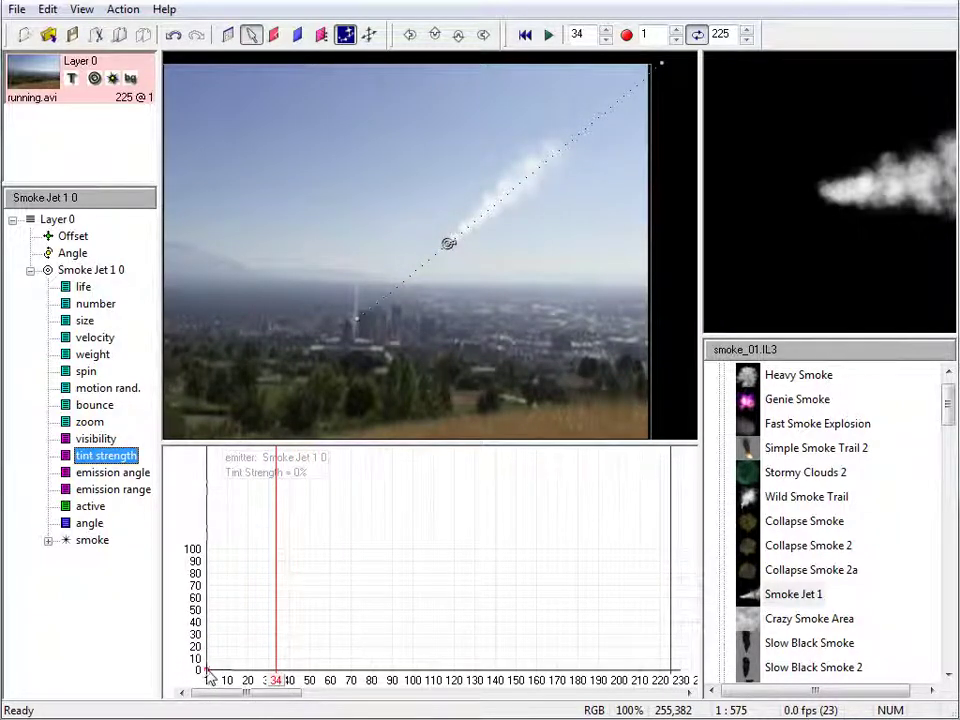
drag(206, 670, 206, 644)
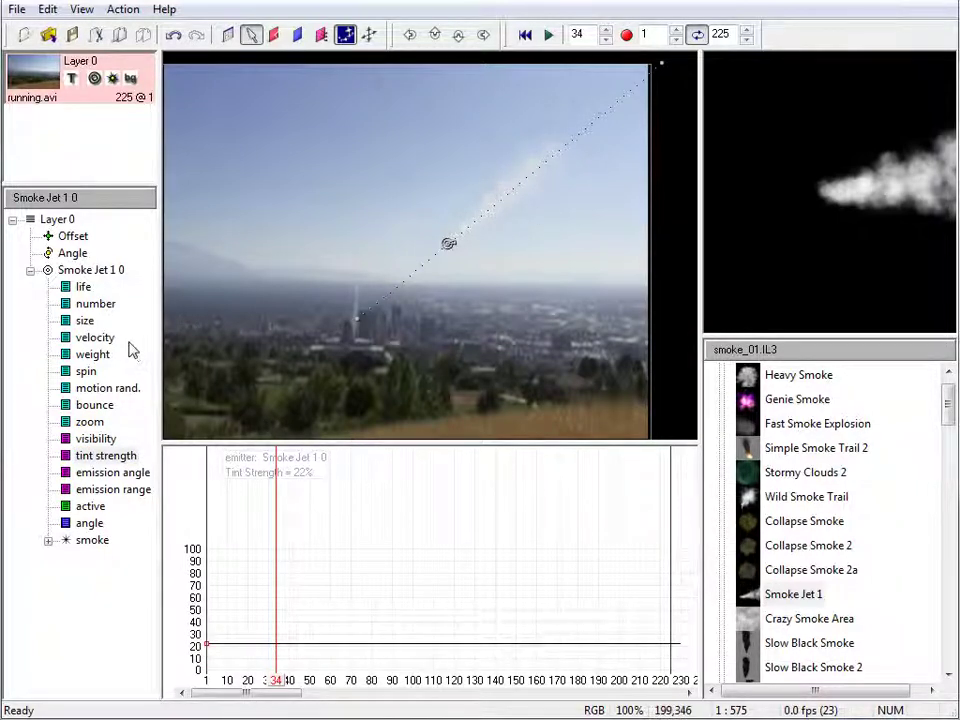
Step: Lower visibility to about 70%, keyed at frame 48 and dropping to 0 by frame 50
click(108, 442)
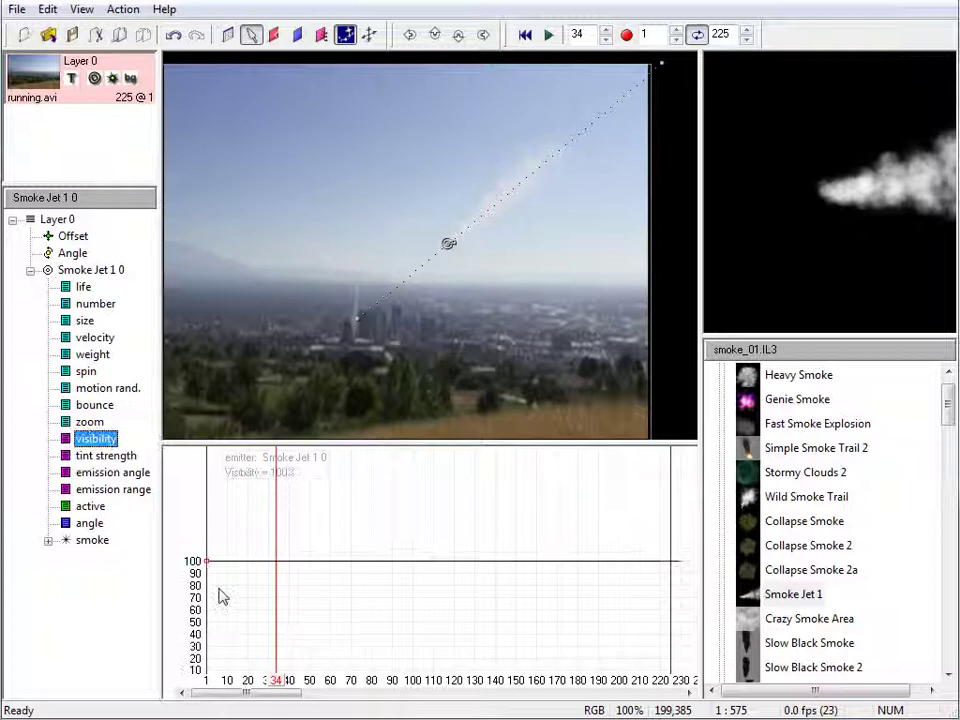
drag(207, 562, 205, 601)
drag(279, 695, 309, 678)
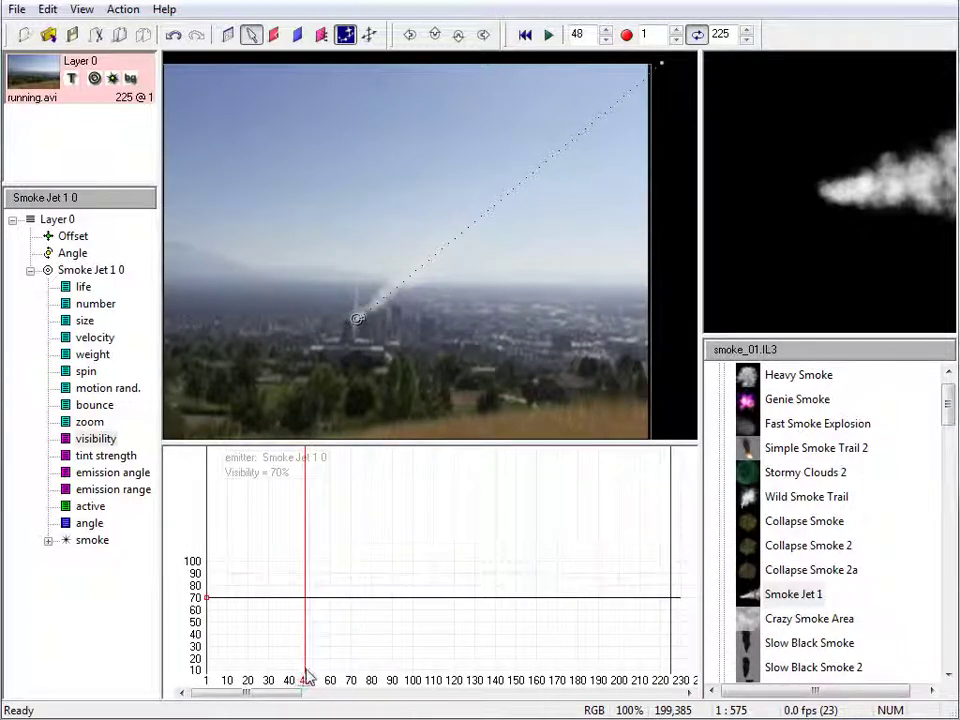
click(306, 598)
drag(326, 597, 276, 664)
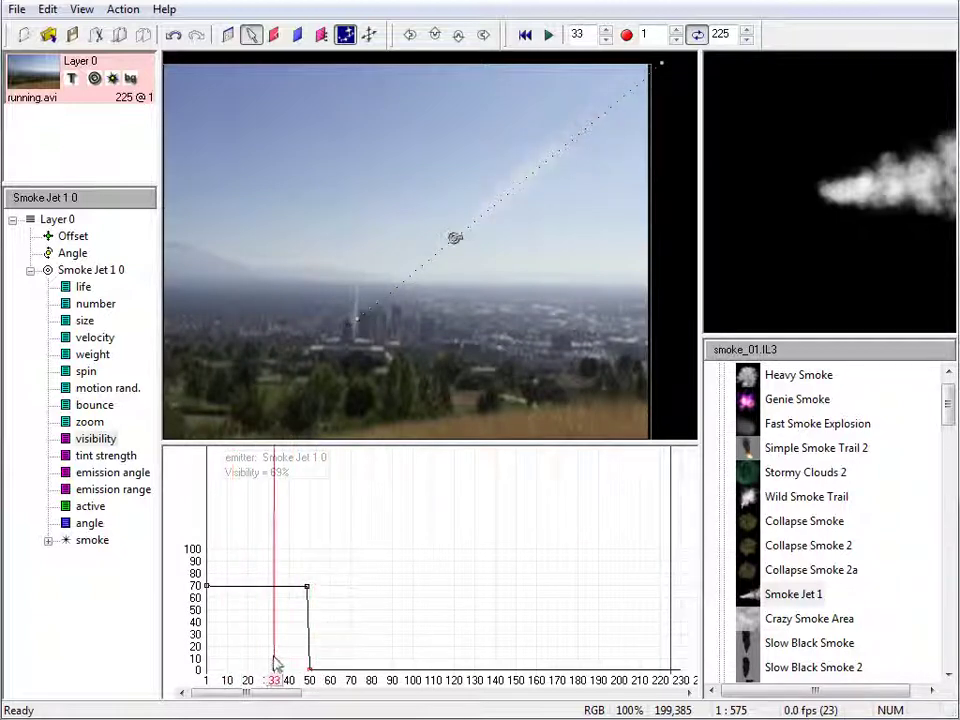
Step: Make the smoke particles slightly smaller and replay the trail from frame 1 to 35
click(82, 320)
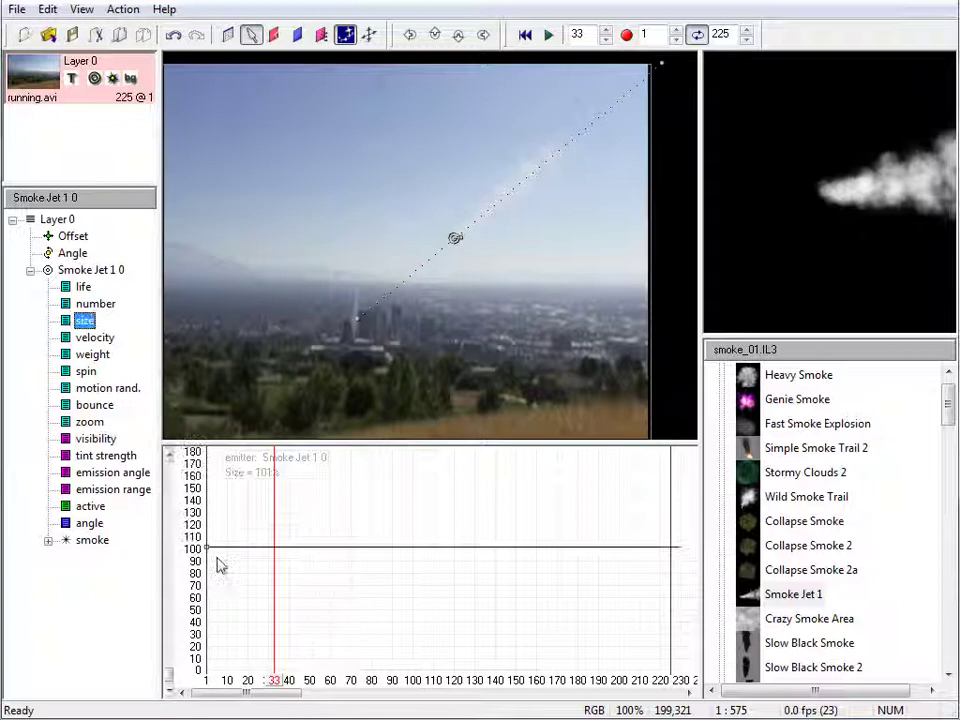
mouse_move(212, 551)
mouse_down()
mouse_move(200, 570)
mouse_move(205, 553)
mouse_move(205, 609)
mouse_move(205, 568)
mouse_up()
click(80, 389)
drag(277, 686, 303, 683)
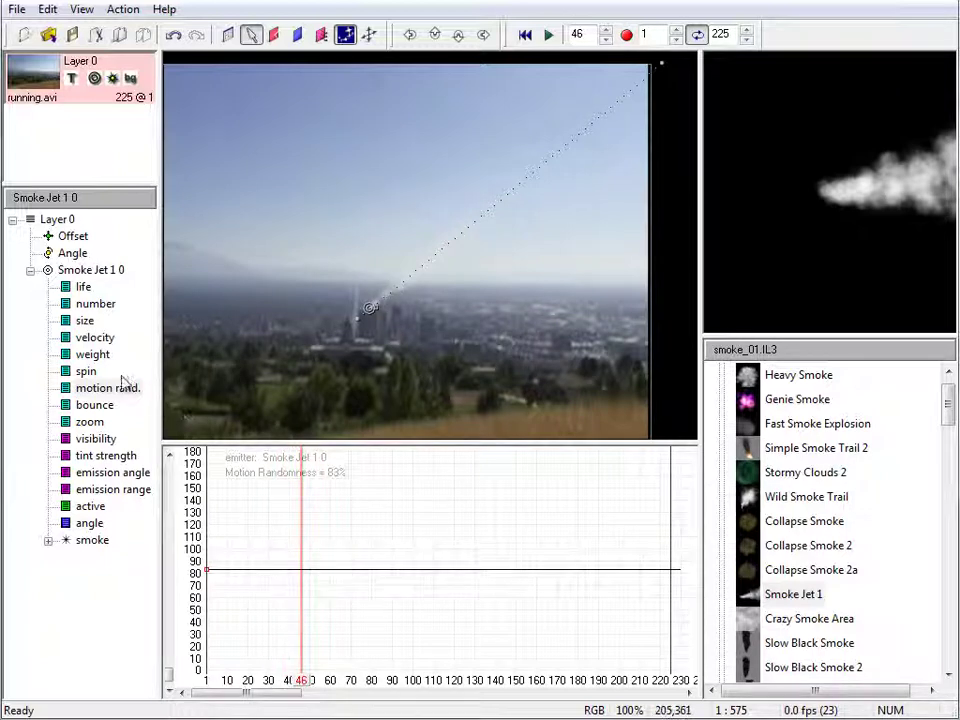
Step: Reduce velocity from about 396% to 365% and zoom from 43% to 38%, previewing the trail
click(92, 355)
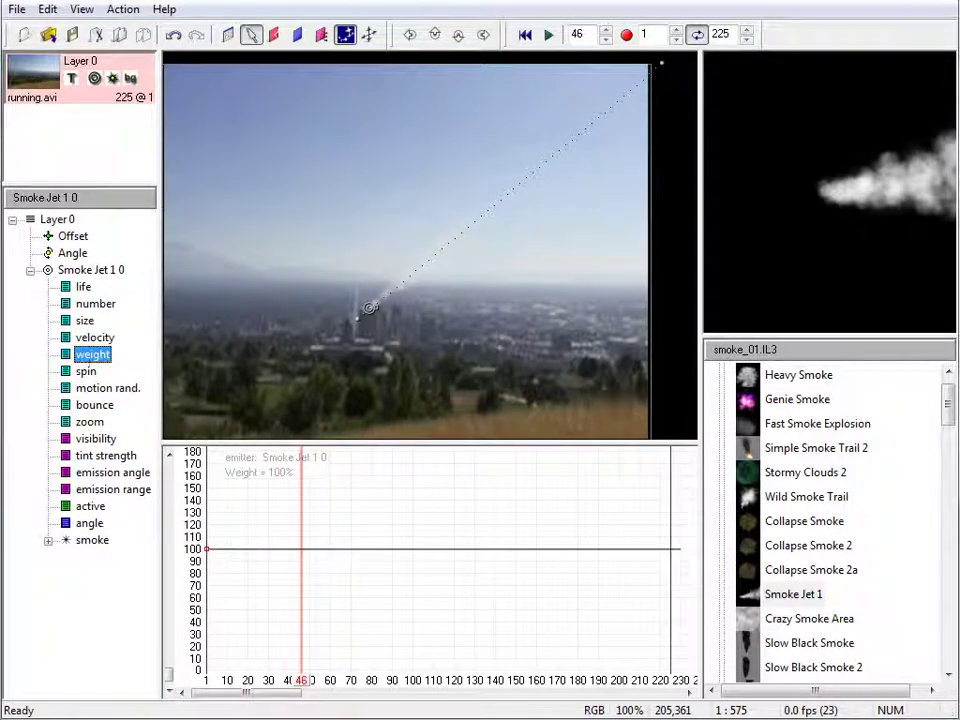
click(94, 337)
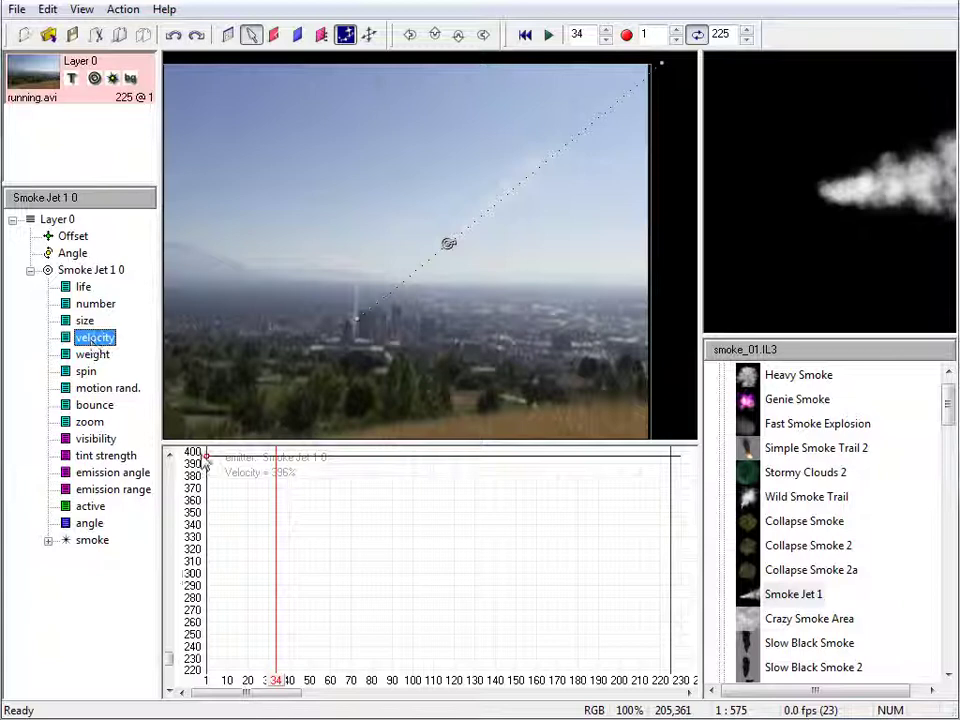
drag(205, 458, 206, 493)
mouse_move(283, 681)
mouse_down()
mouse_move(302, 680)
mouse_move(249, 682)
mouse_move(285, 683)
mouse_up()
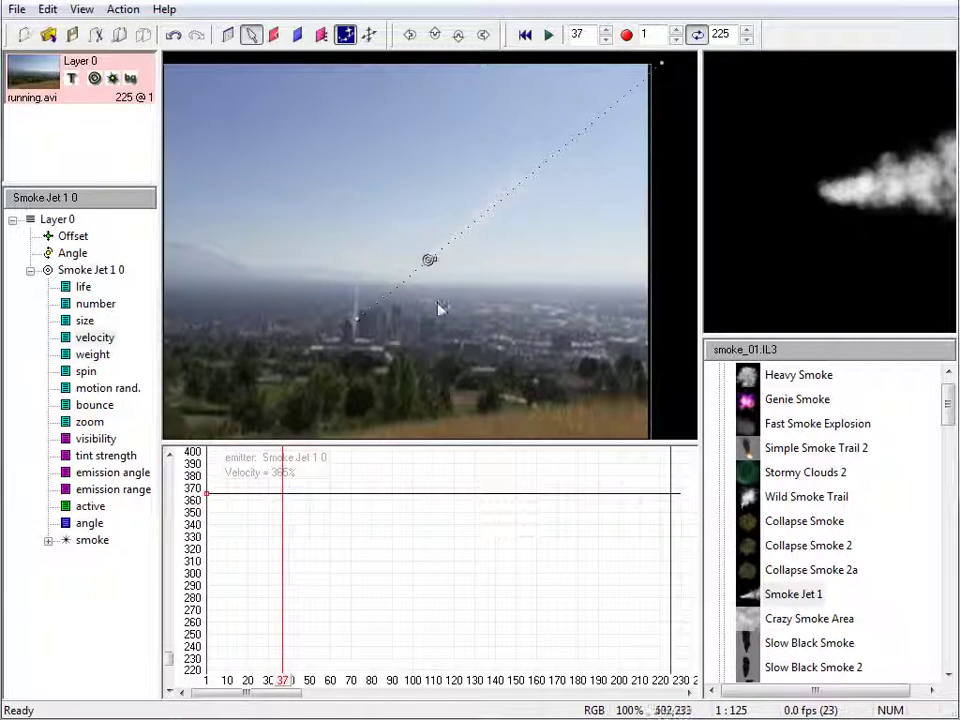
mouse_move(286, 678)
mouse_down()
mouse_move(297, 686)
mouse_move(260, 683)
mouse_move(289, 686)
mouse_up()
click(90, 421)
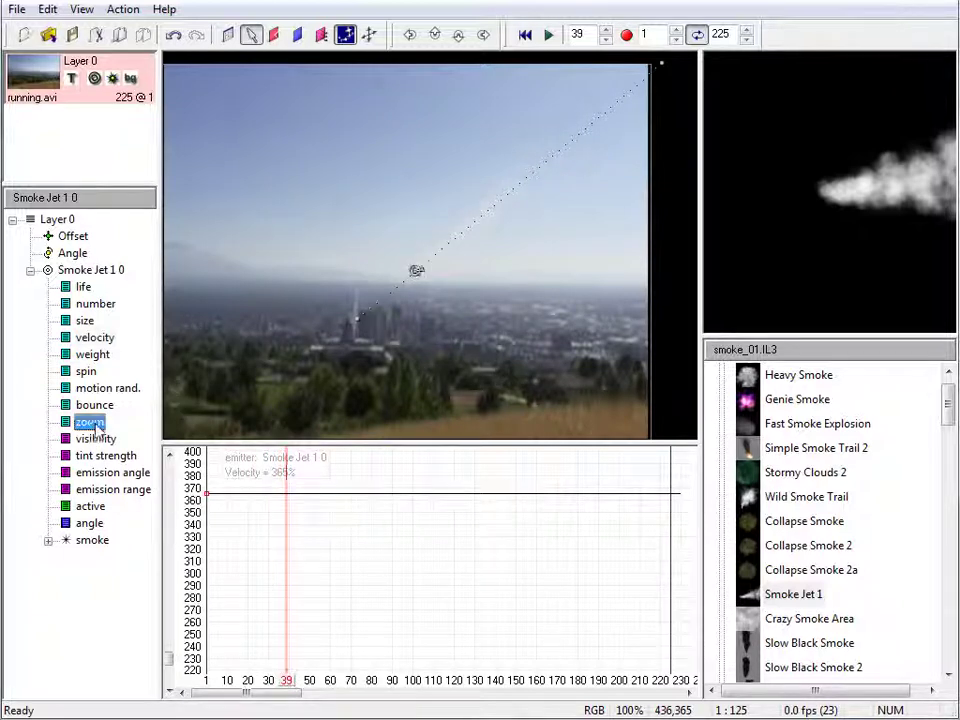
mouse_move(212, 652)
mouse_down()
mouse_move(206, 647)
mouse_move(205, 659)
mouse_up()
mouse_move(287, 685)
mouse_down()
mouse_move(246, 685)
mouse_move(315, 686)
mouse_move(246, 683)
mouse_move(310, 676)
mouse_up()
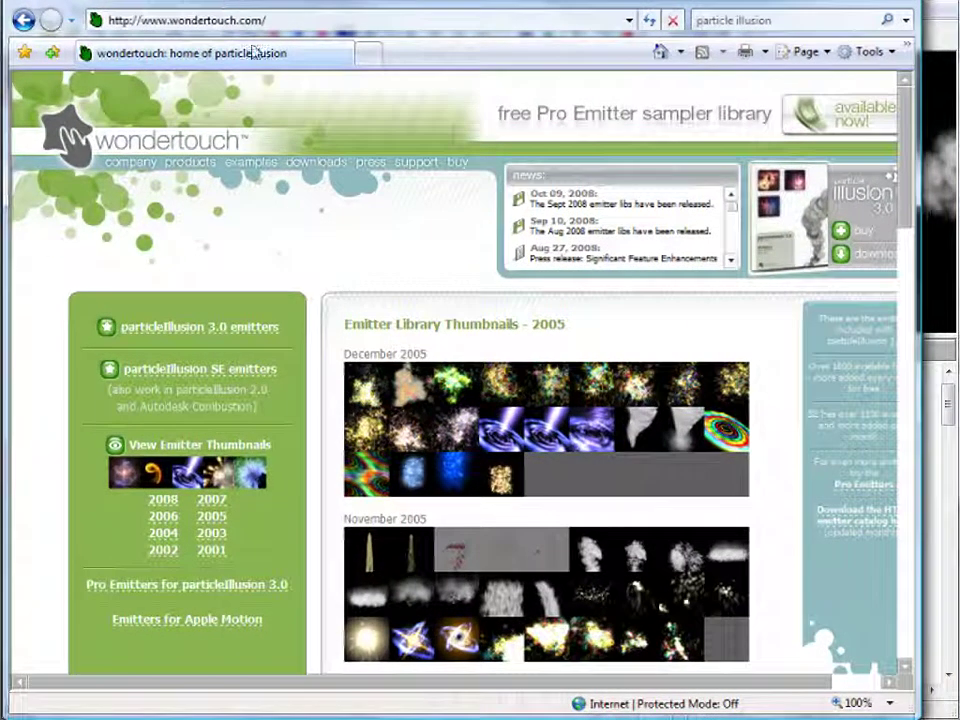
Step: Enlarge the Internet Explorer window and skim the wondertouch emitter page
drag(903, 712, 930, 719)
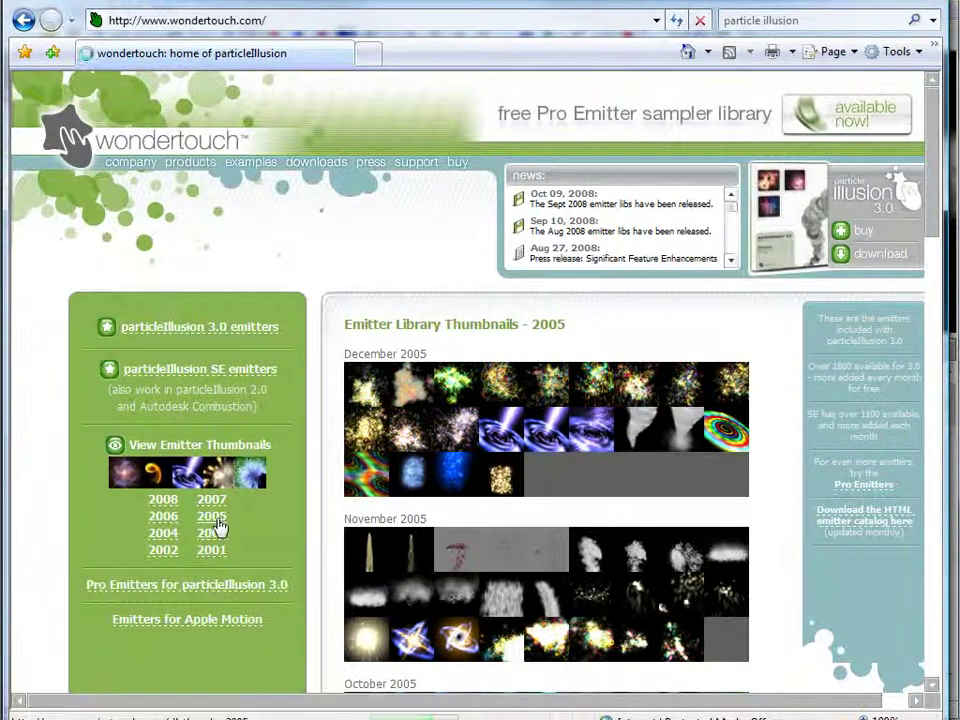
scroll(531, 495, down, 5)
scroll(531, 495, down, 3)
scroll(531, 493, up, 6)
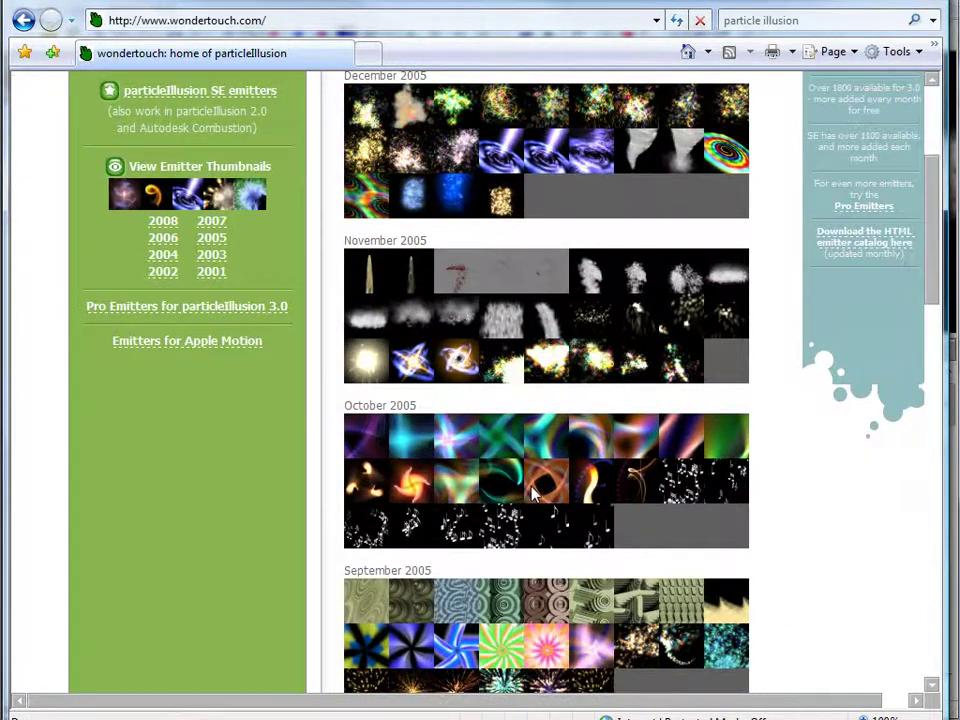
Step: Open the 2004 emitter thumbnails and scroll down to the July 2004 mushroom cloud emitters
click(162, 350)
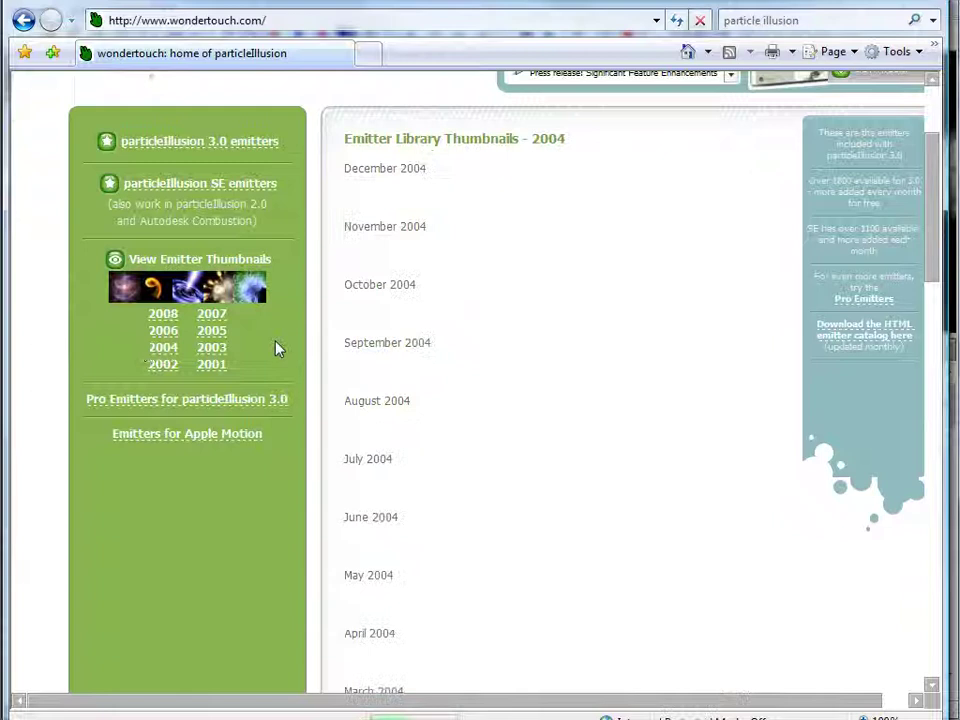
scroll(760, 520, down, 8)
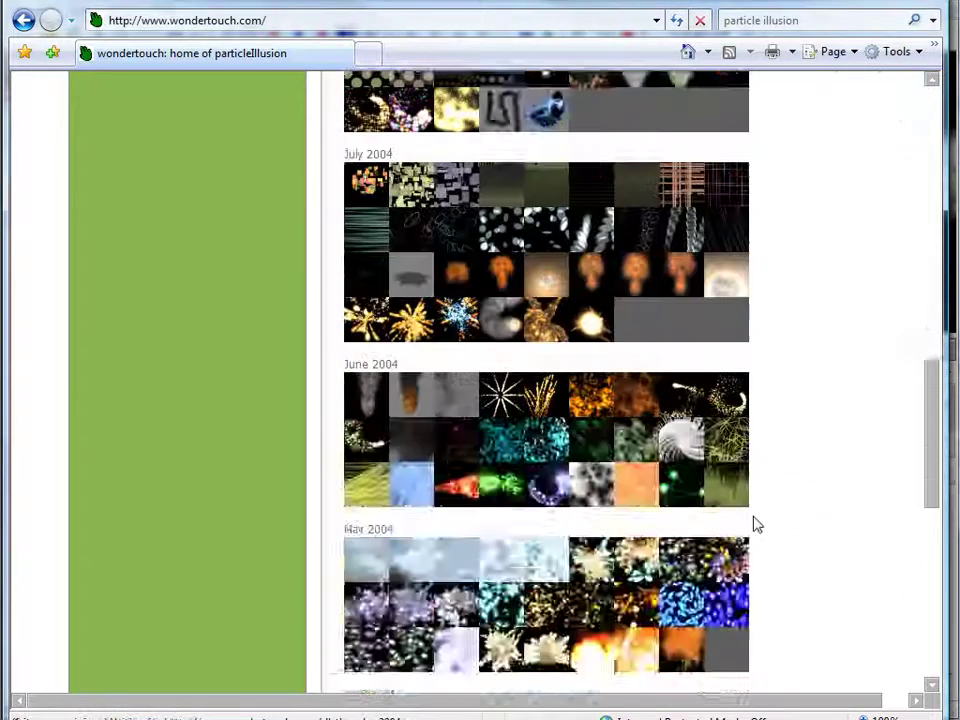
scroll(754, 521, up, 10)
scroll(752, 521, down, 3)
scroll(638, 432, down, 5)
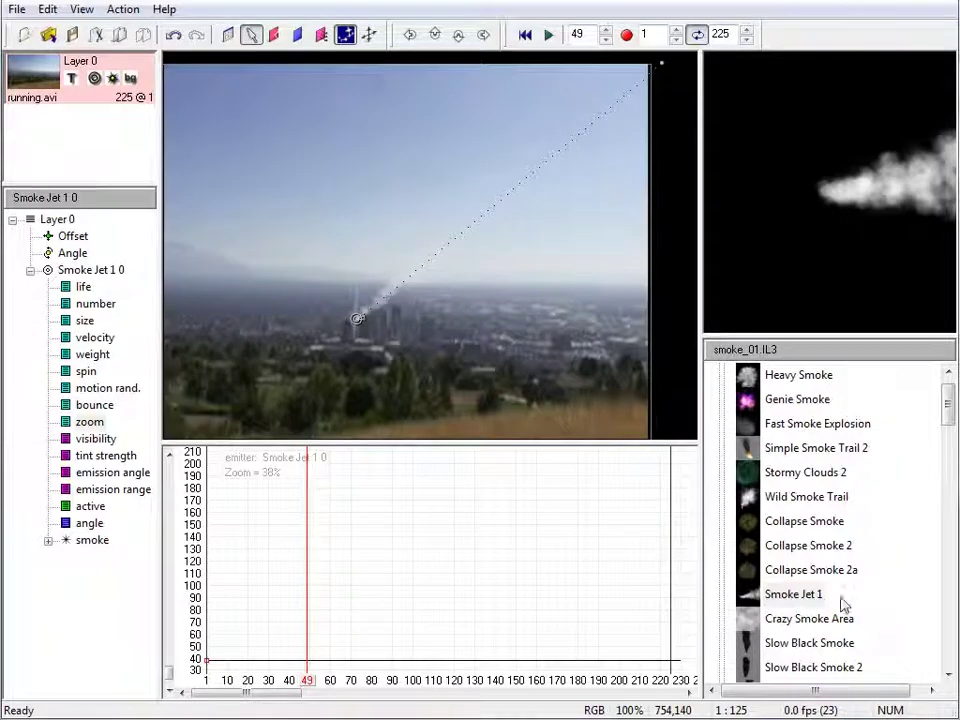
Step: Quick-load the emitters_04_07 library, expand Mushroom Cloud Tests and select Mushroom Cloud 01c2
right_click(800, 480)
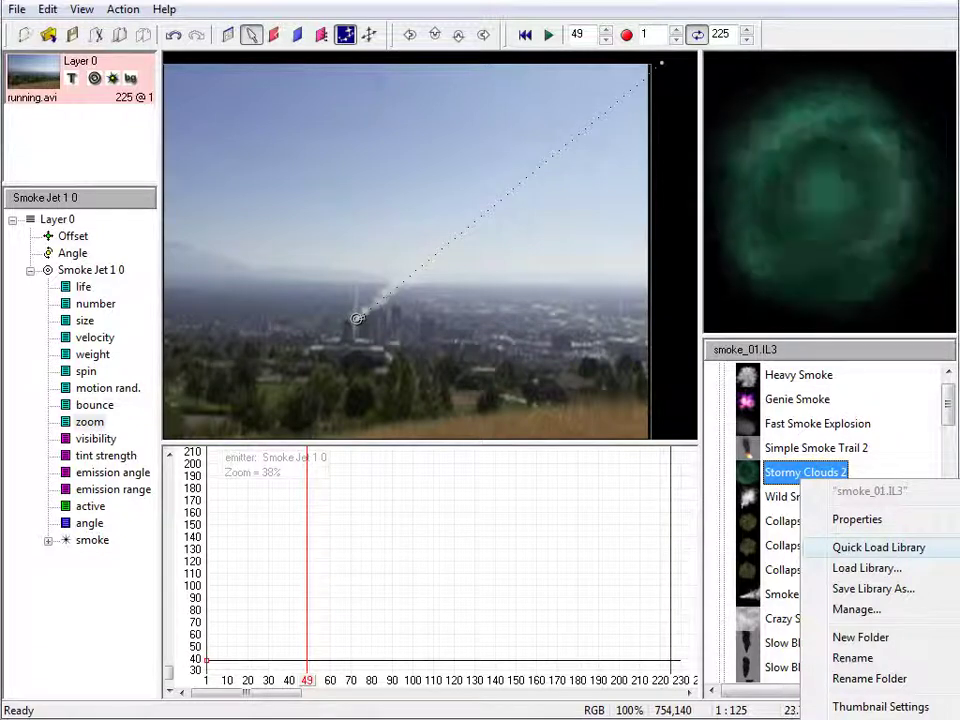
click(955, 547)
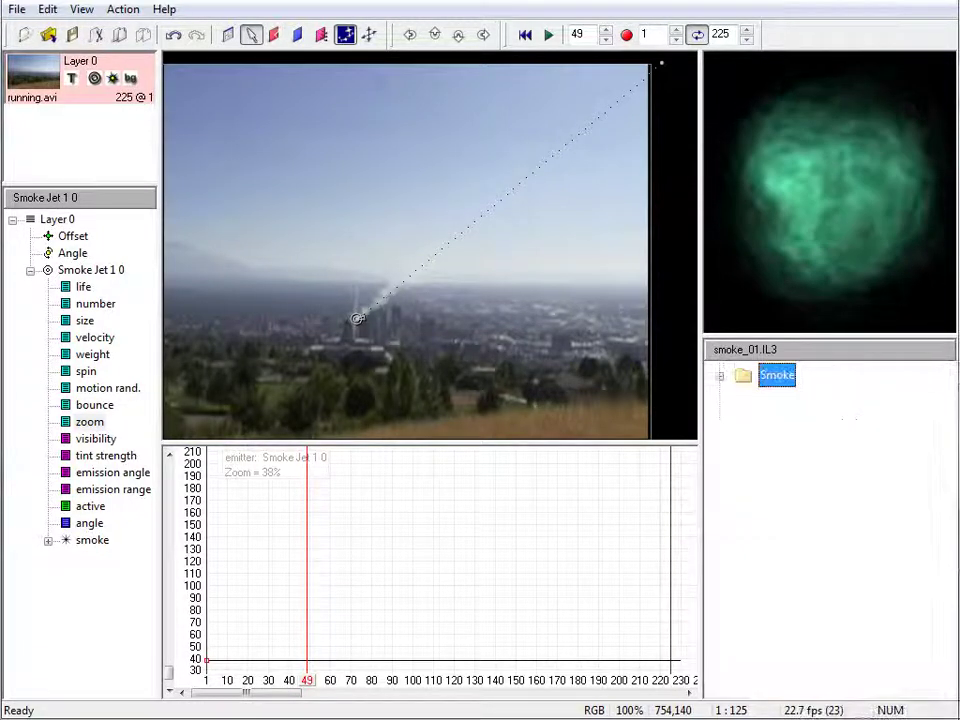
drag(950, 430, 936, 593)
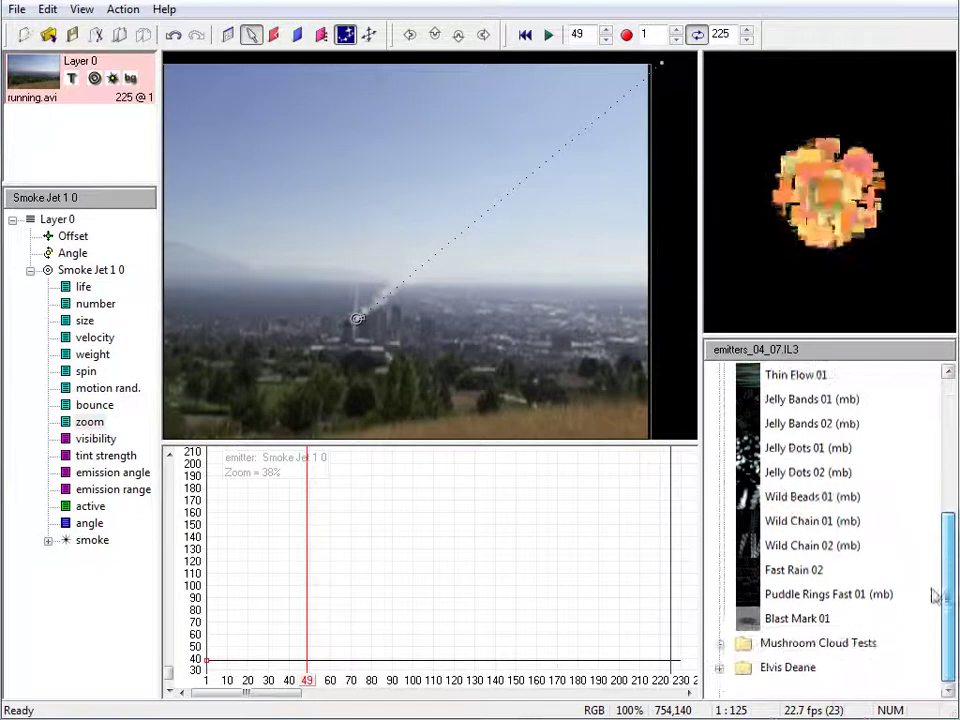
click(721, 614)
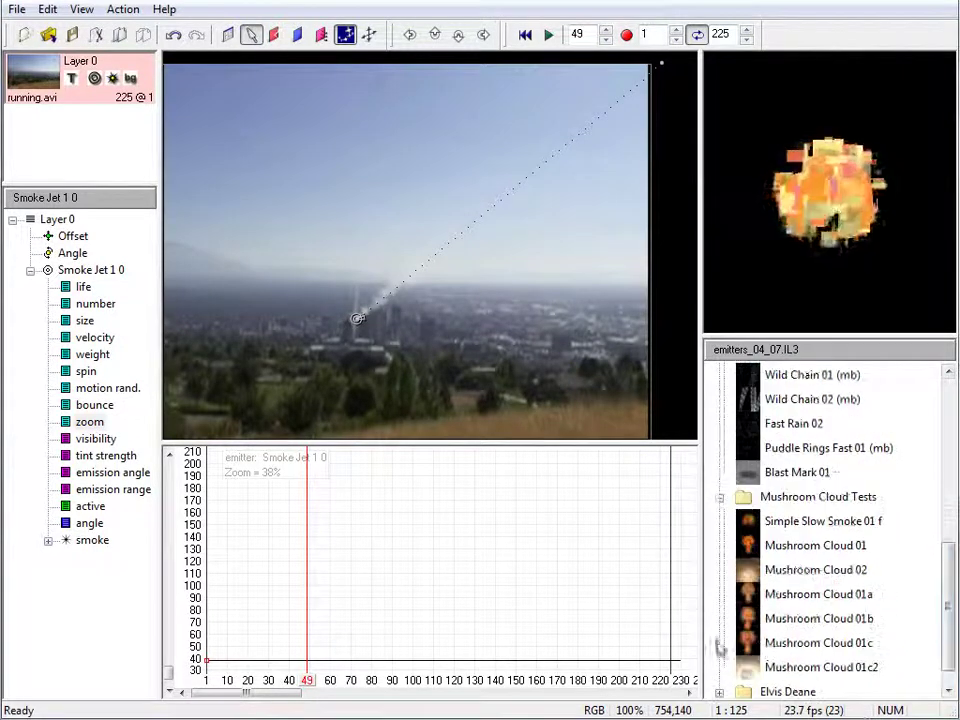
click(772, 572)
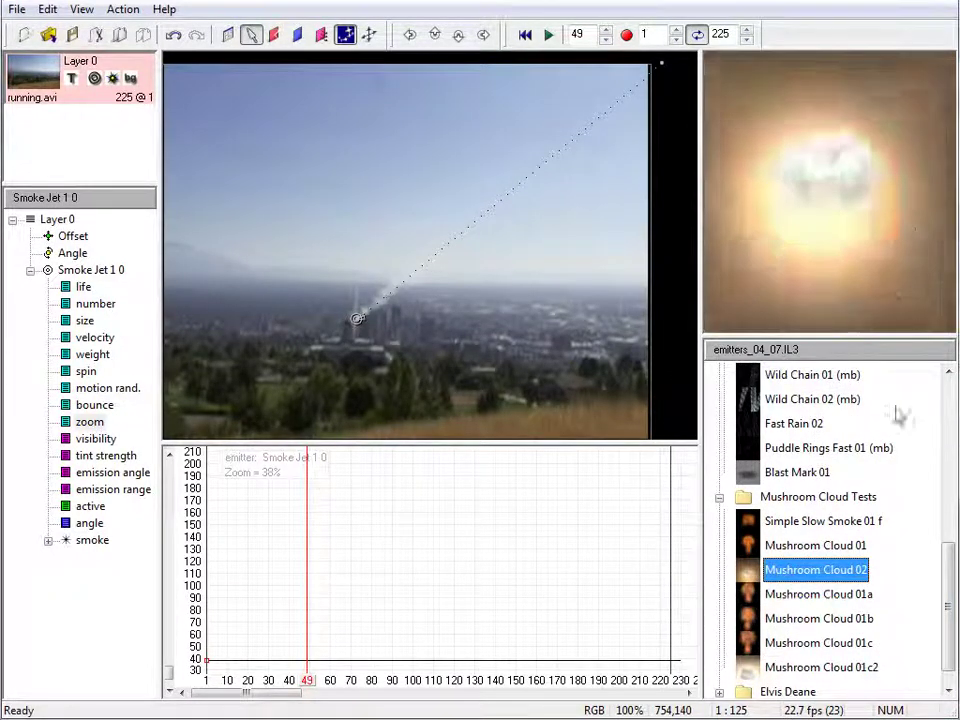
click(800, 667)
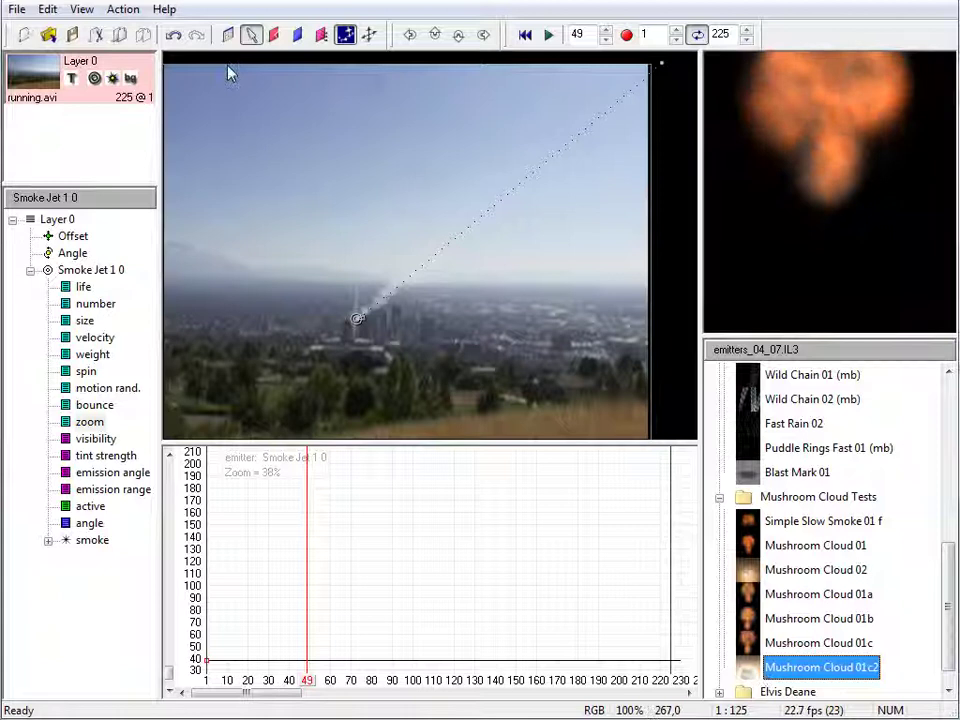
click(812, 672)
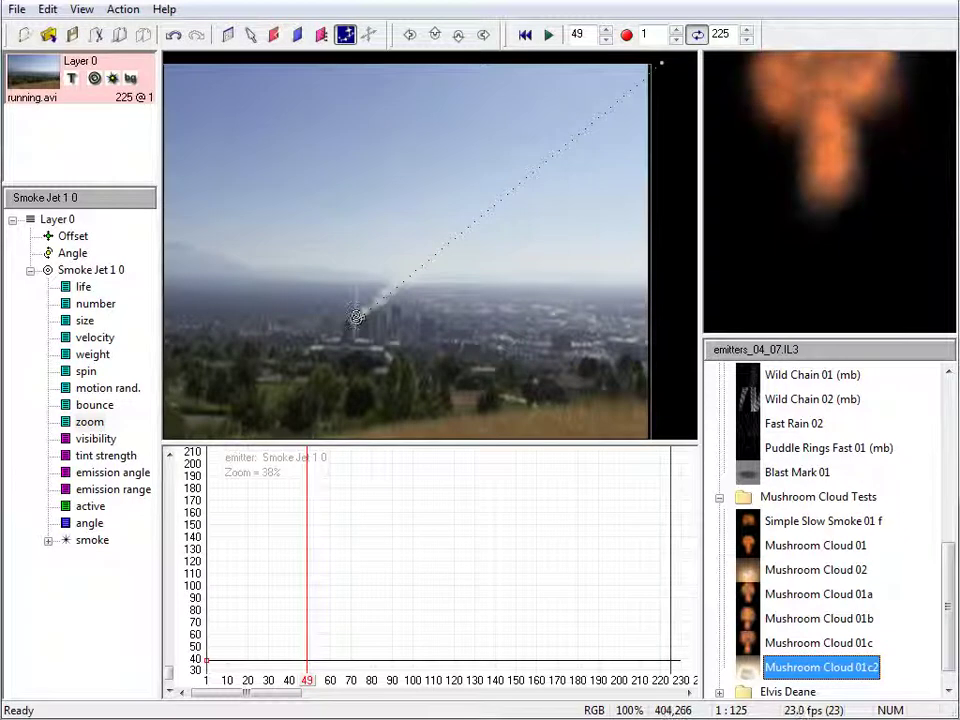
Step: Place Mushroom Cloud 01c2 at frame 48 where the smoke trail starts over the city, then preview later frames
click(310, 686)
drag(308, 683, 309, 683)
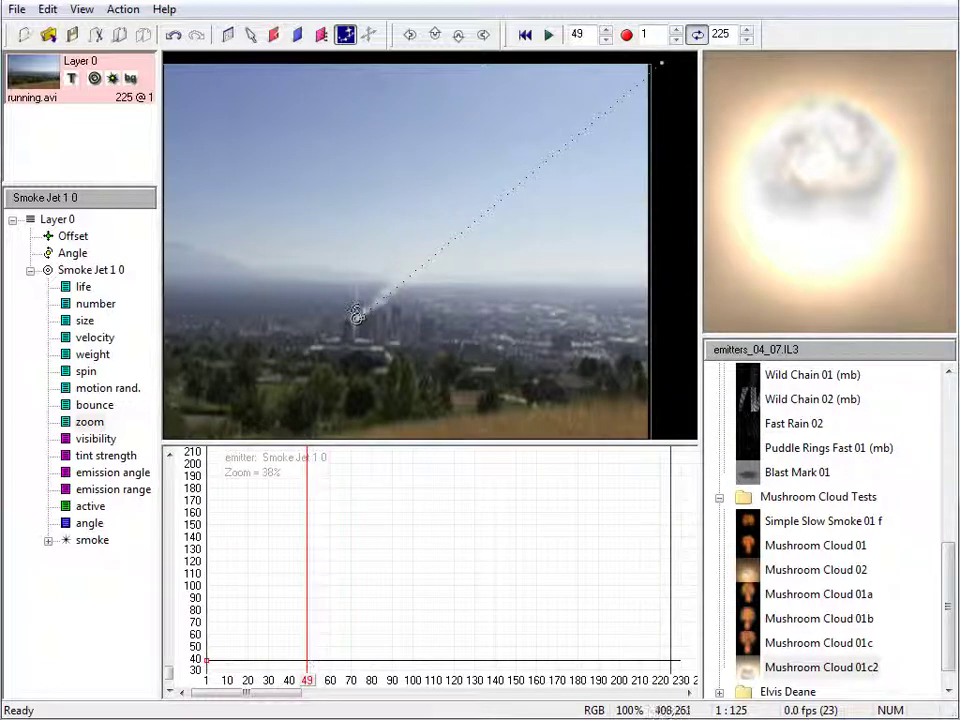
click(357, 318)
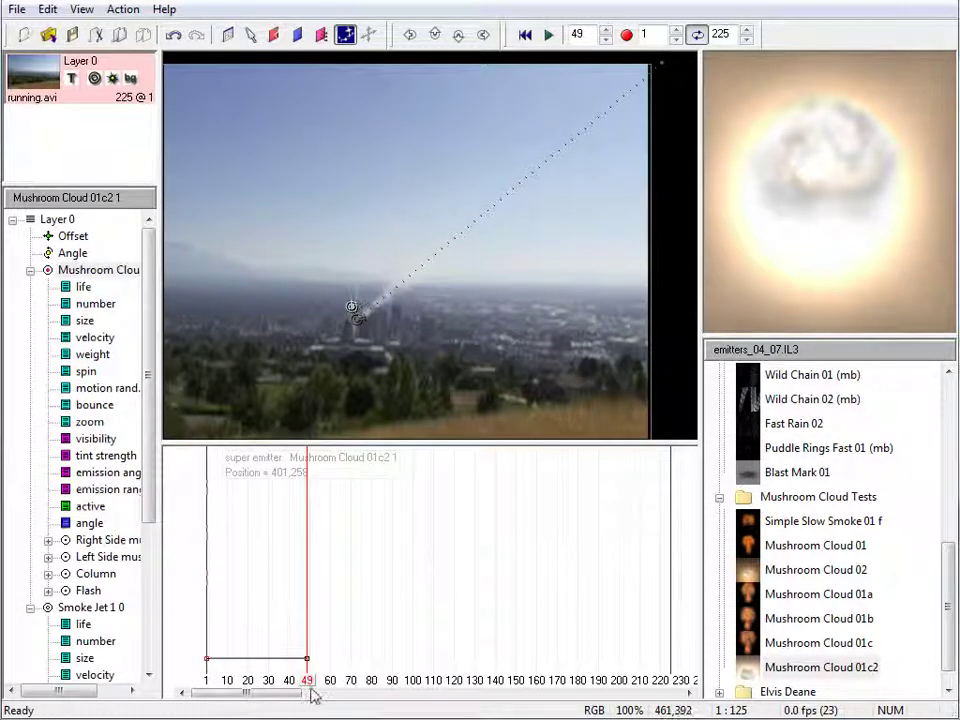
drag(309, 688, 590, 667)
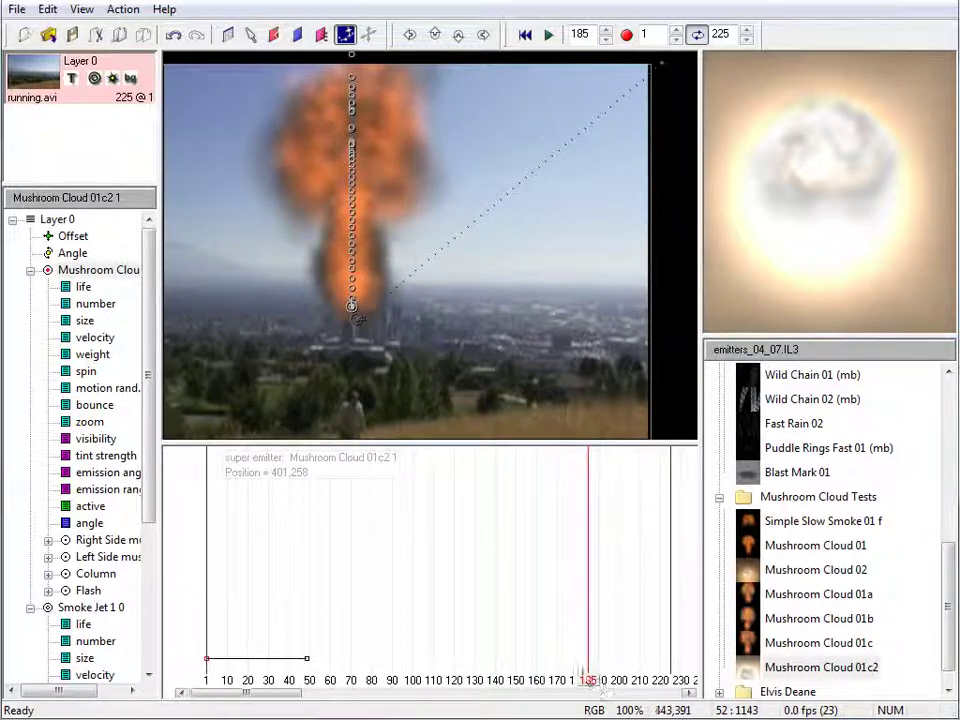
Step: With the Select tool, lower the mushroom cloud's path point at frame 92
click(251, 35)
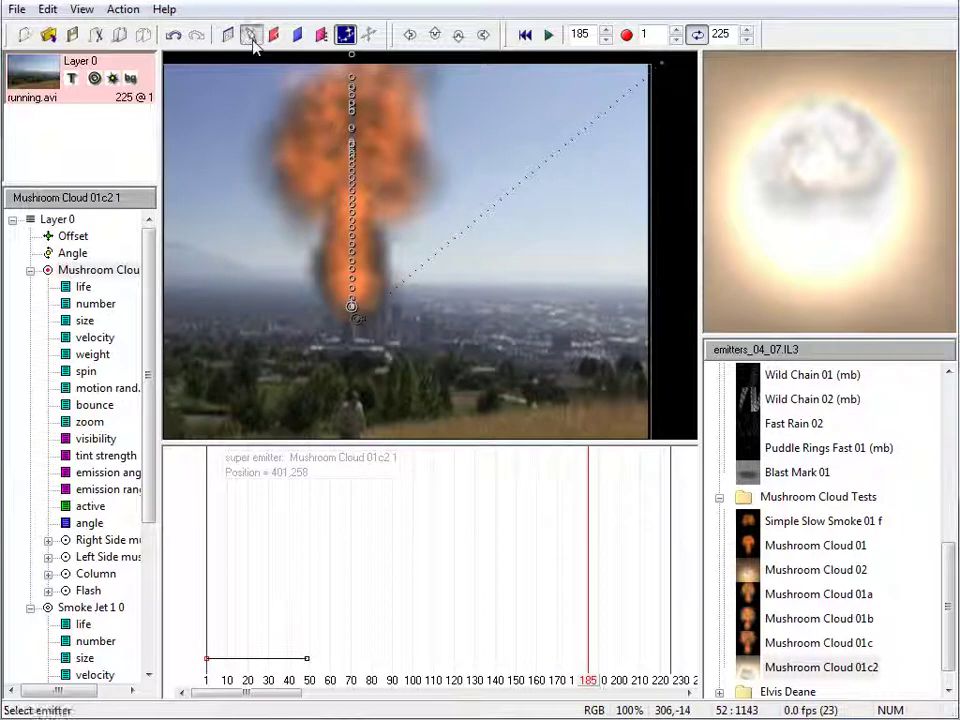
drag(591, 685, 398, 680)
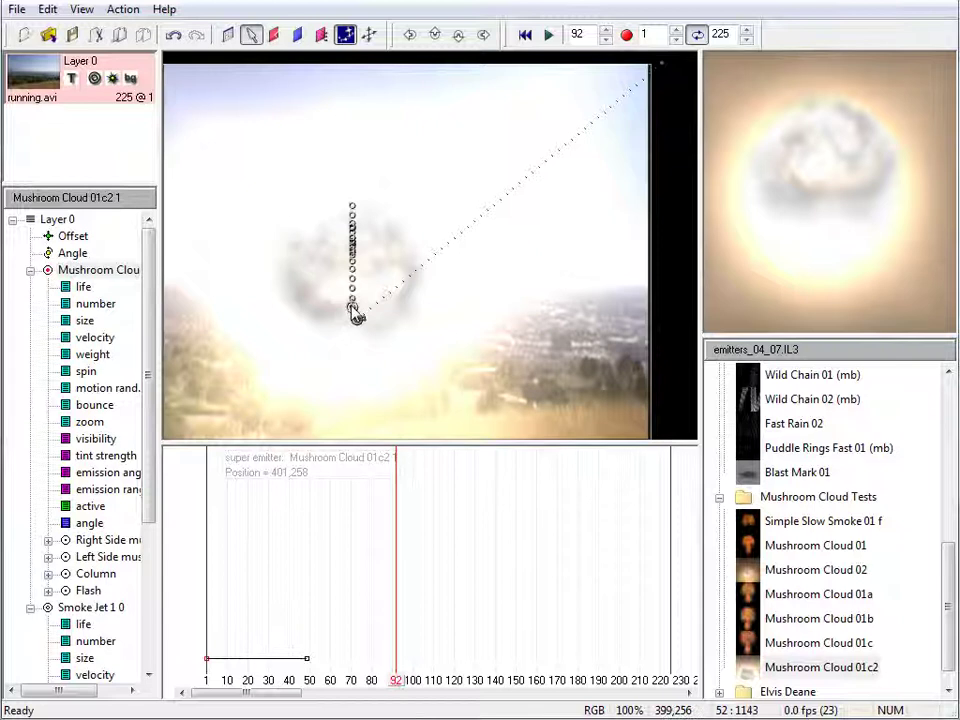
drag(355, 315, 355, 330)
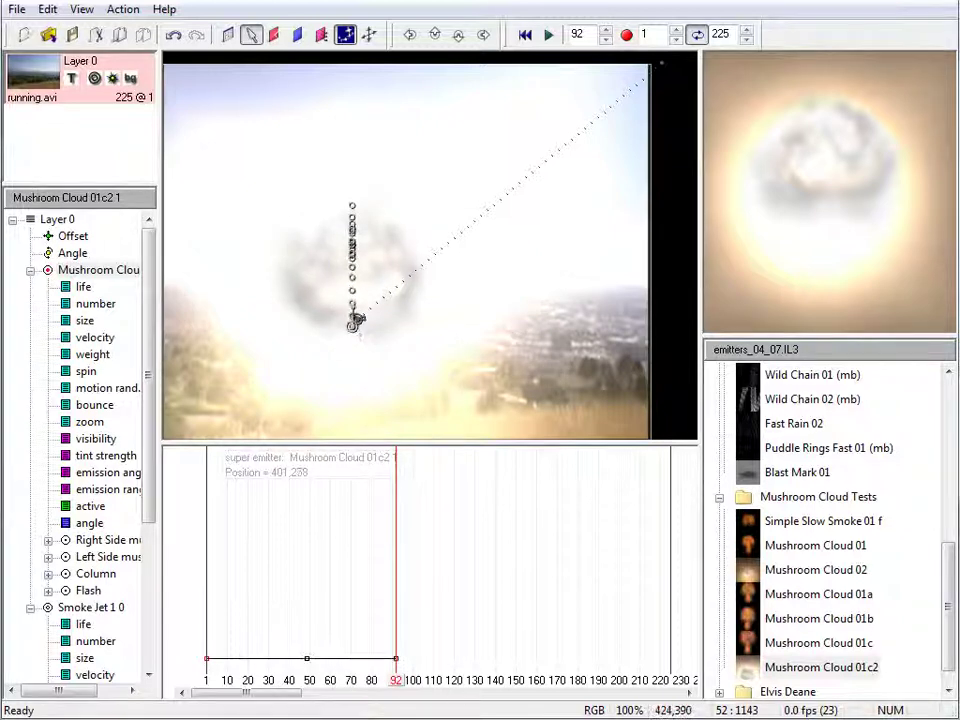
Step: Nudge the emitter slightly at frame 98, review the orange fireball, and return to frame 96
mouse_move(398, 683)
mouse_down()
mouse_move(326, 680)
mouse_move(501, 672)
mouse_move(409, 676)
mouse_up()
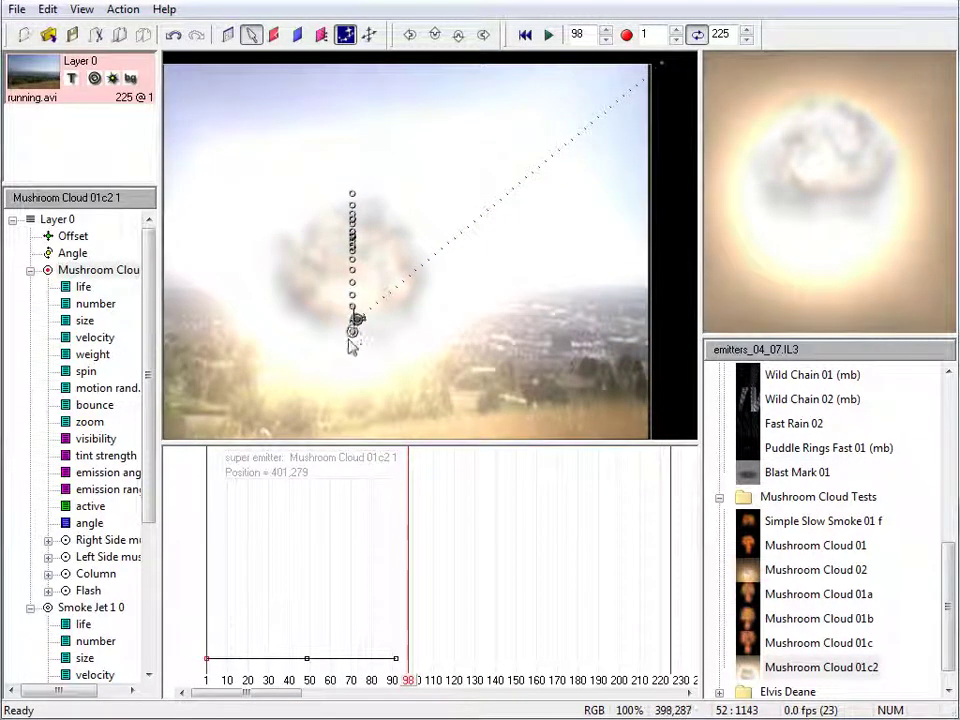
drag(349, 345, 349, 348)
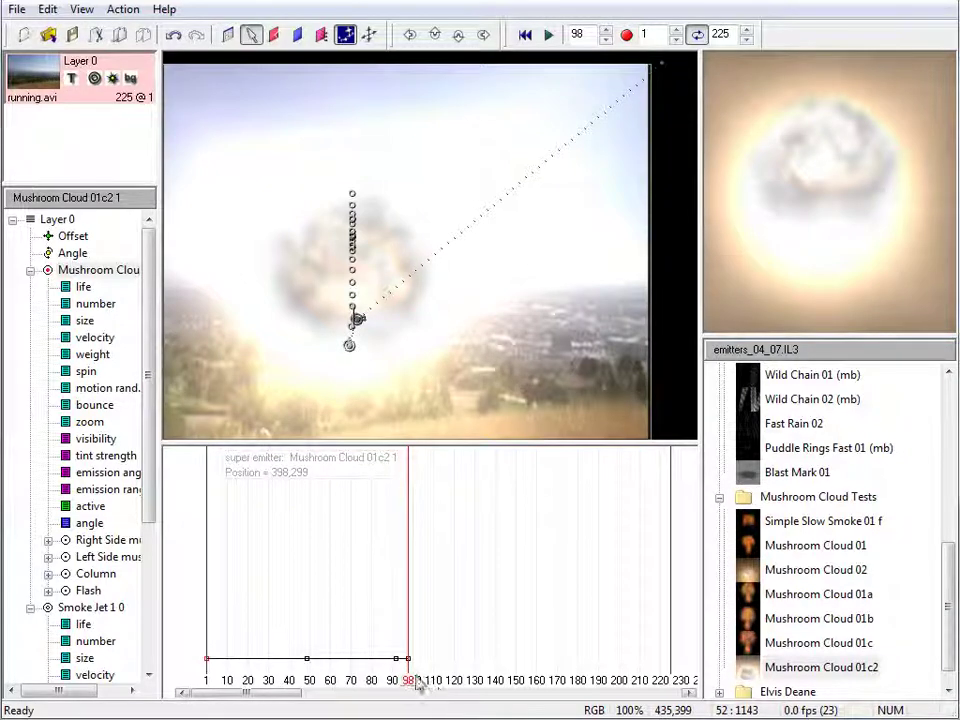
mouse_move(418, 682)
mouse_down()
mouse_move(466, 686)
mouse_move(413, 686)
mouse_up()
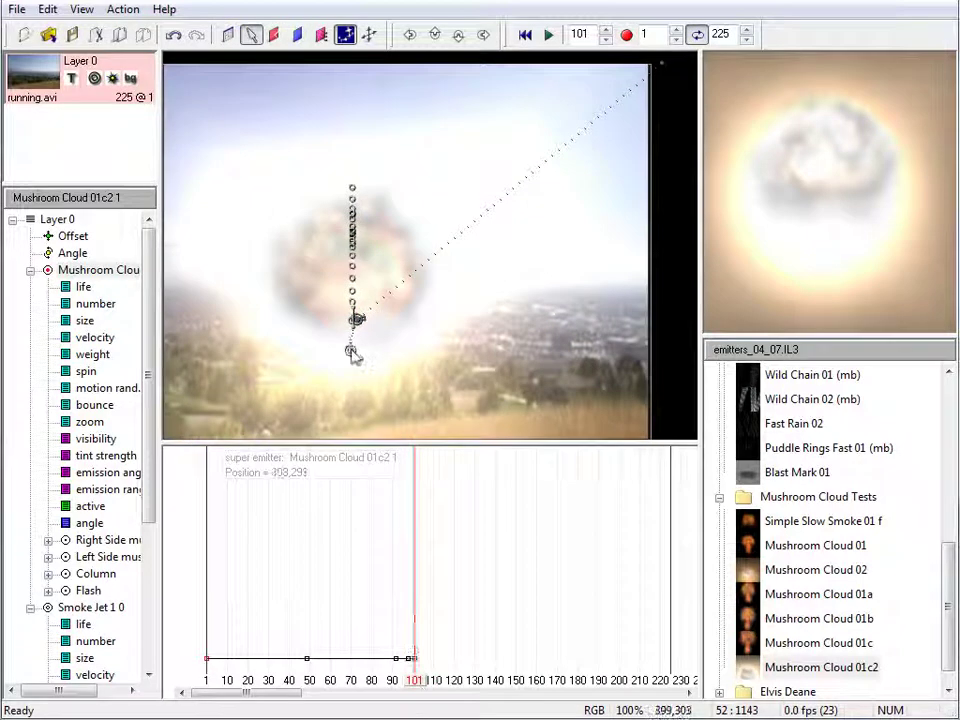
drag(414, 686, 511, 686)
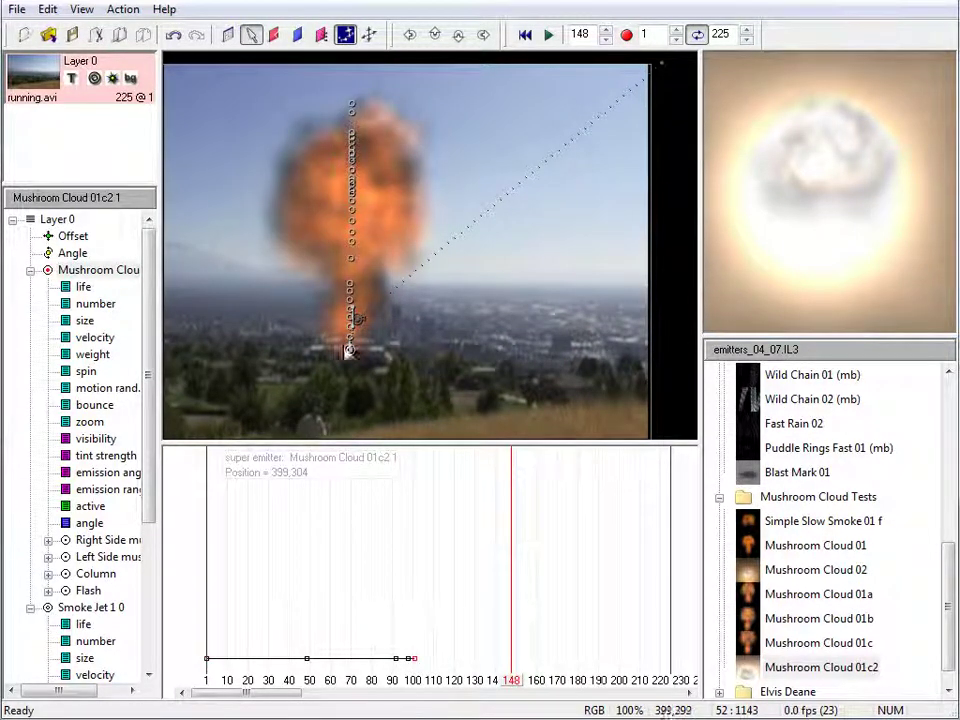
drag(521, 688, 405, 680)
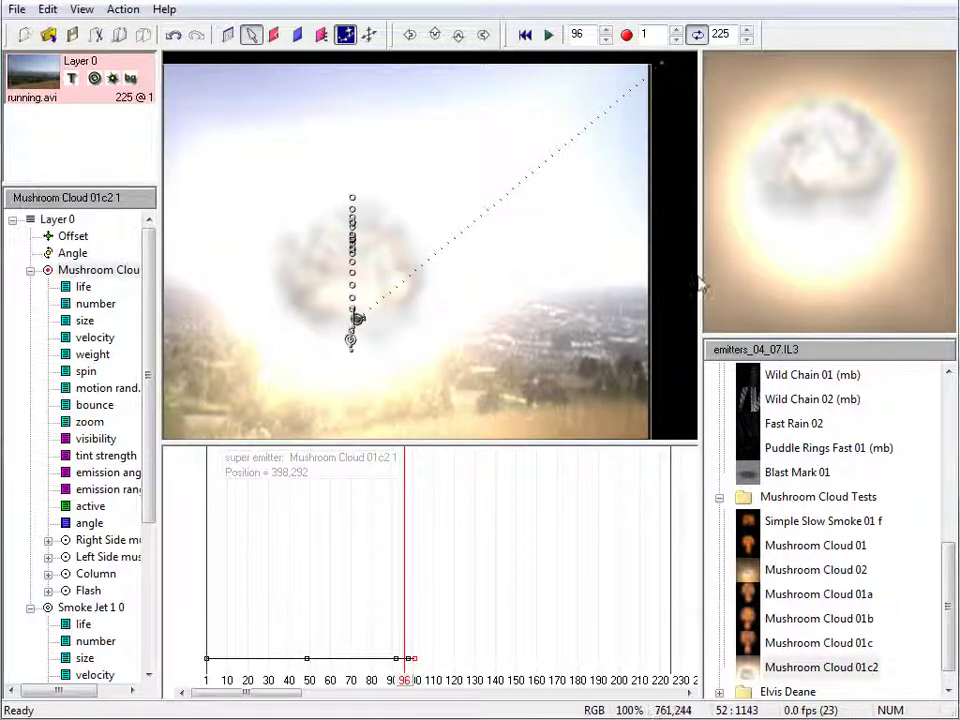
drag(700, 275, 782, 275)
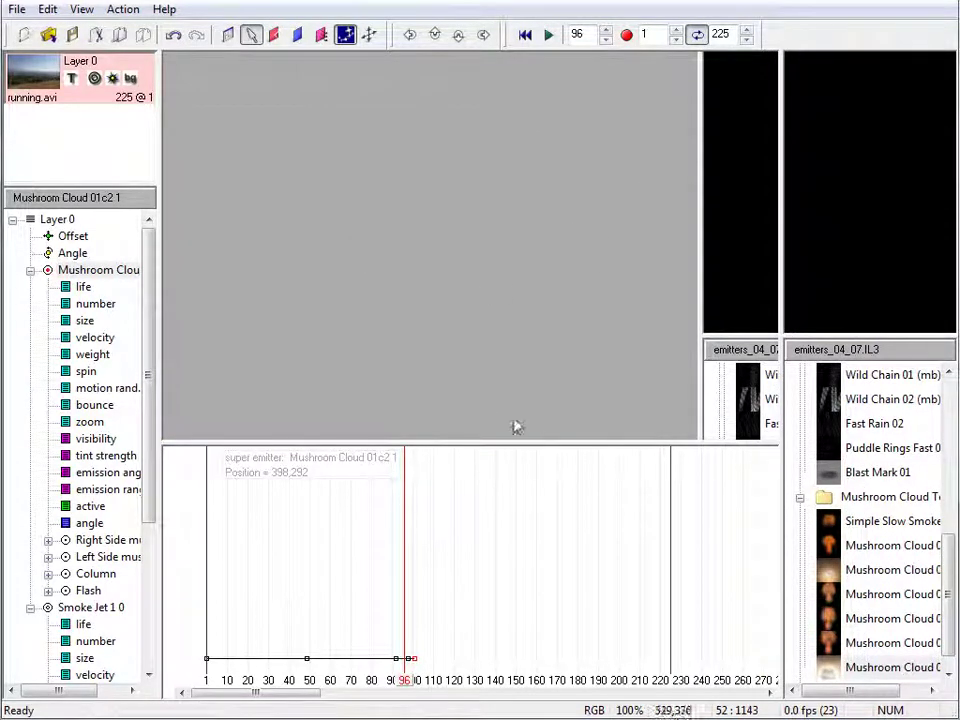
Step: Split the timeline into two stacked panes and narrow the layer tree to widen the preview
drag(509, 440, 495, 564)
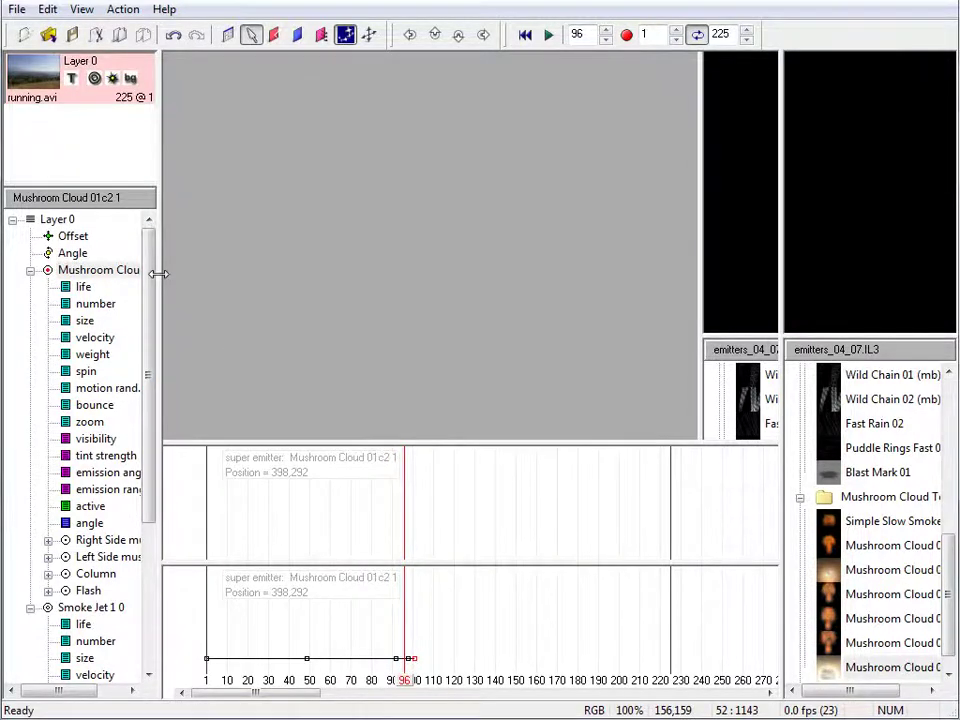
drag(158, 273, 104, 273)
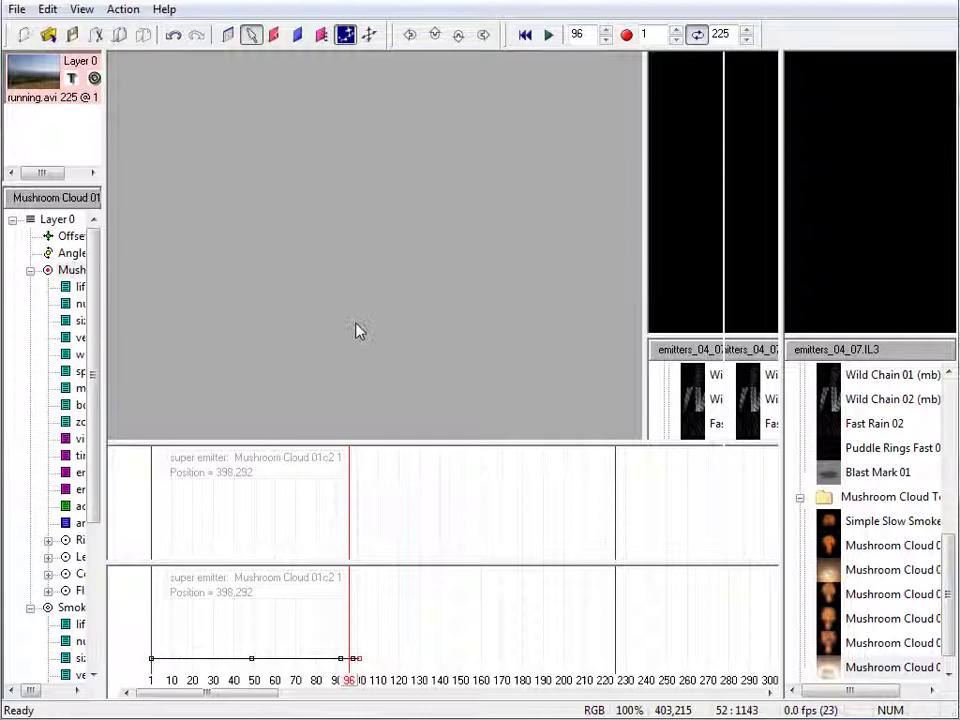
drag(352, 686, 318, 683)
Step: Pan the footage to recenter it, widen the preview further, and return to frame 1
right_click(391, 241)
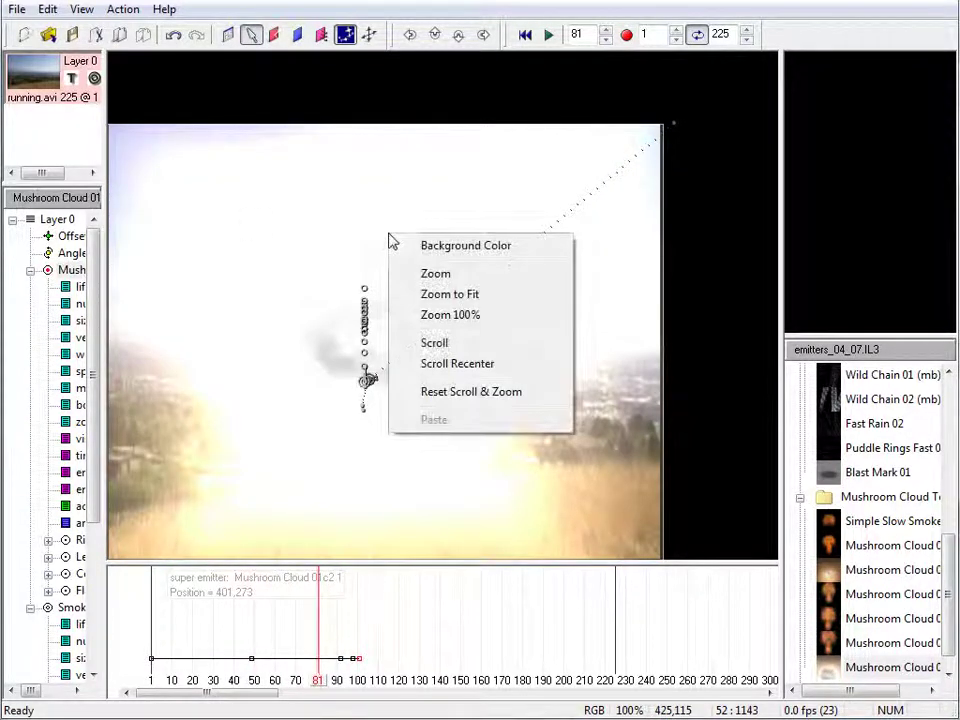
click(493, 345)
drag(317, 296, 441, 238)
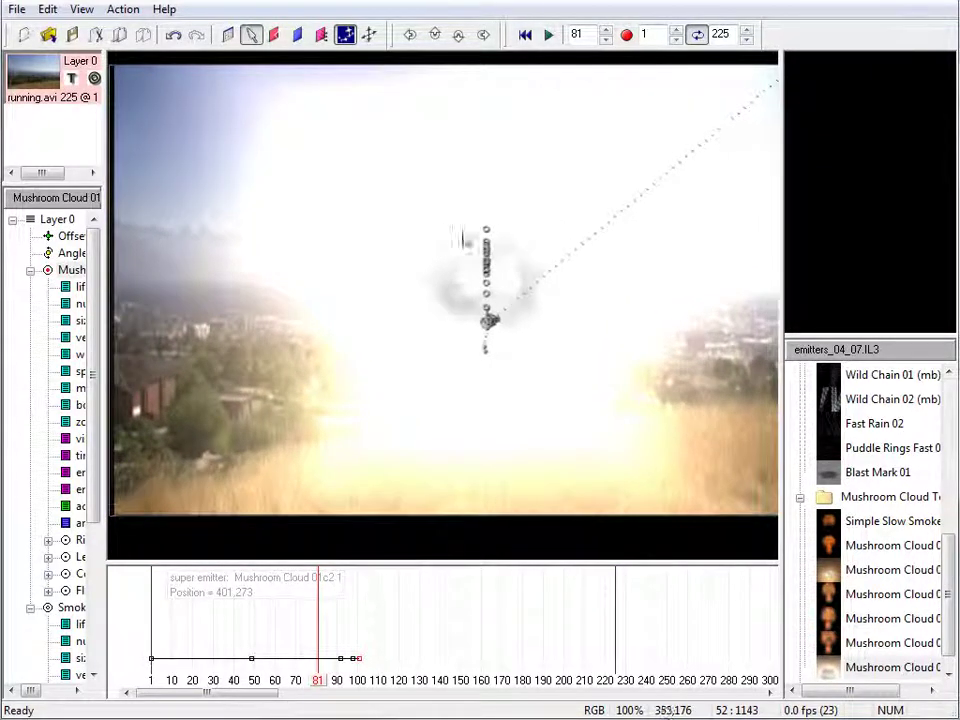
drag(779, 223, 808, 223)
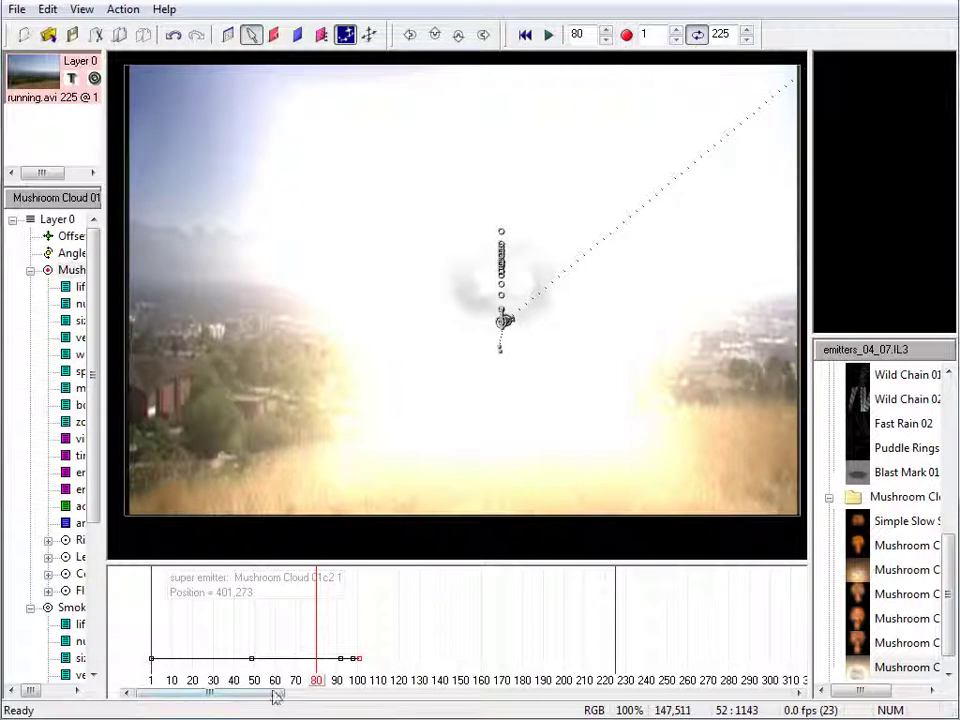
drag(317, 684, 153, 683)
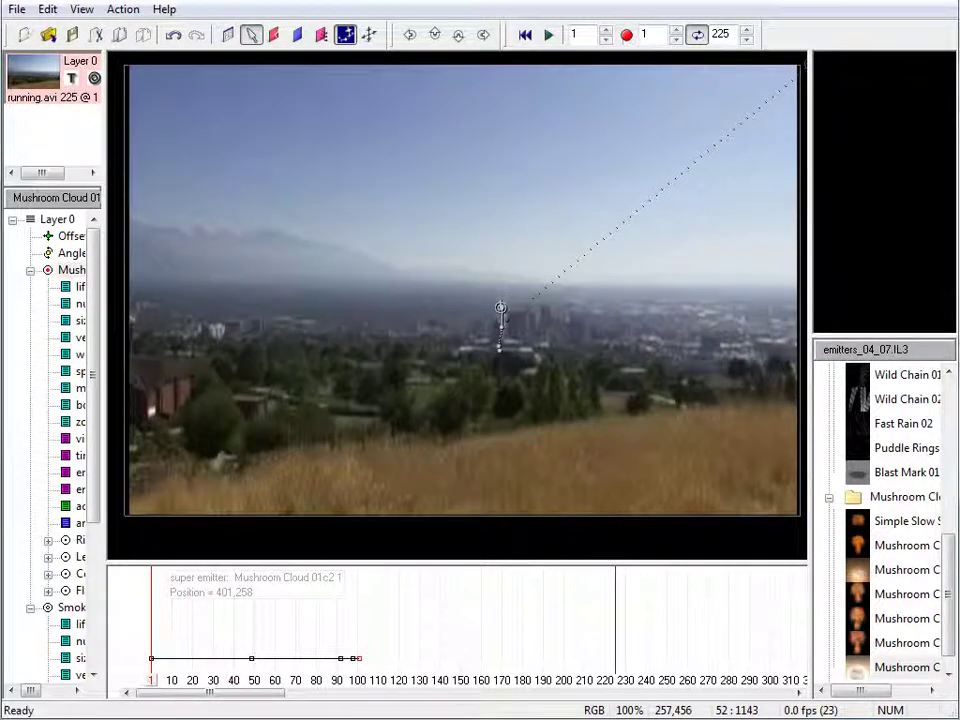
Step: Set the render output file name to fin with AVI as the file type
click(627, 35)
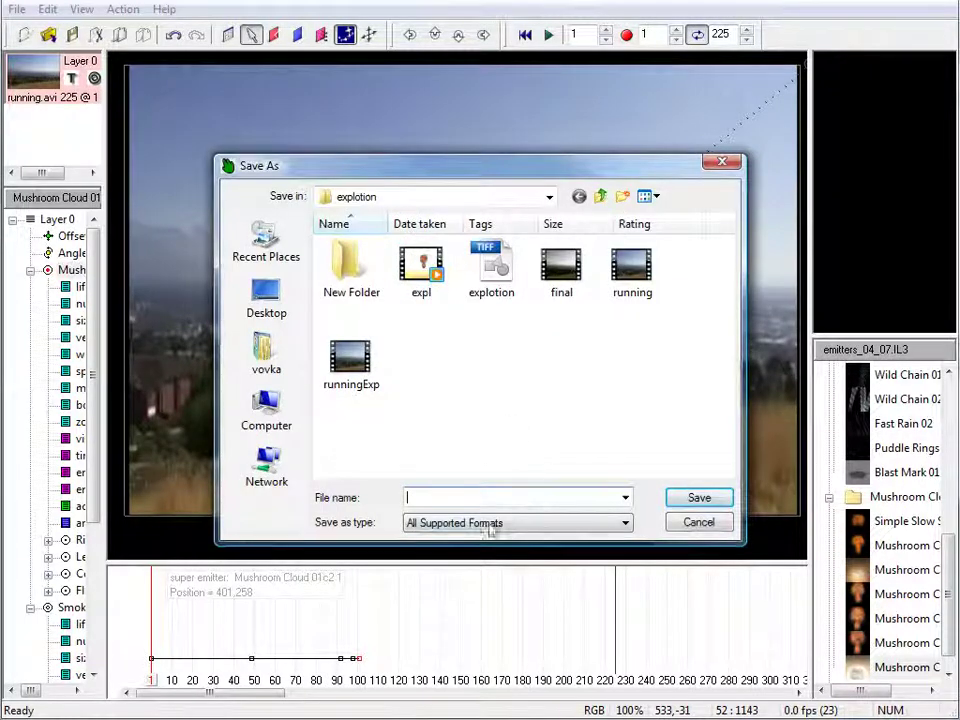
text(fin)
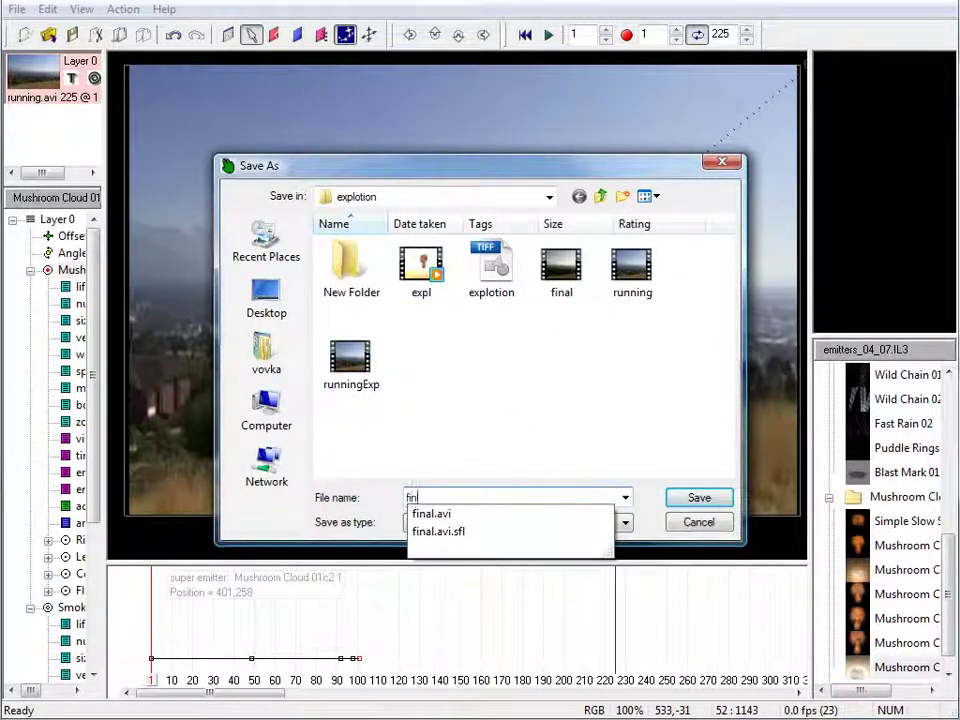
click(699, 499)
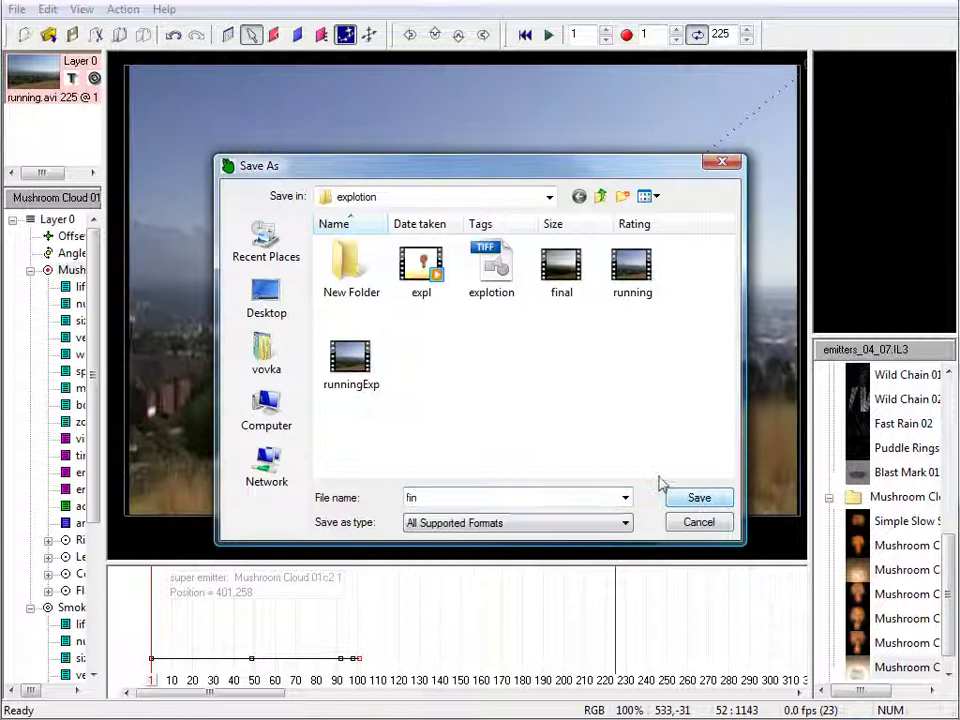
click(611, 524)
click(533, 553)
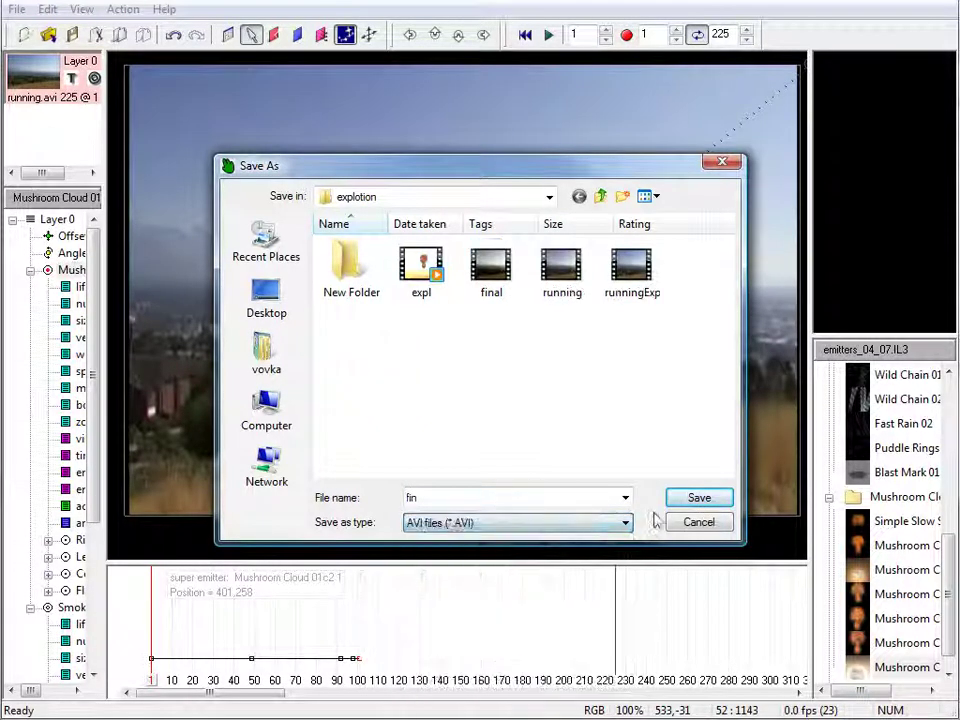
click(675, 498)
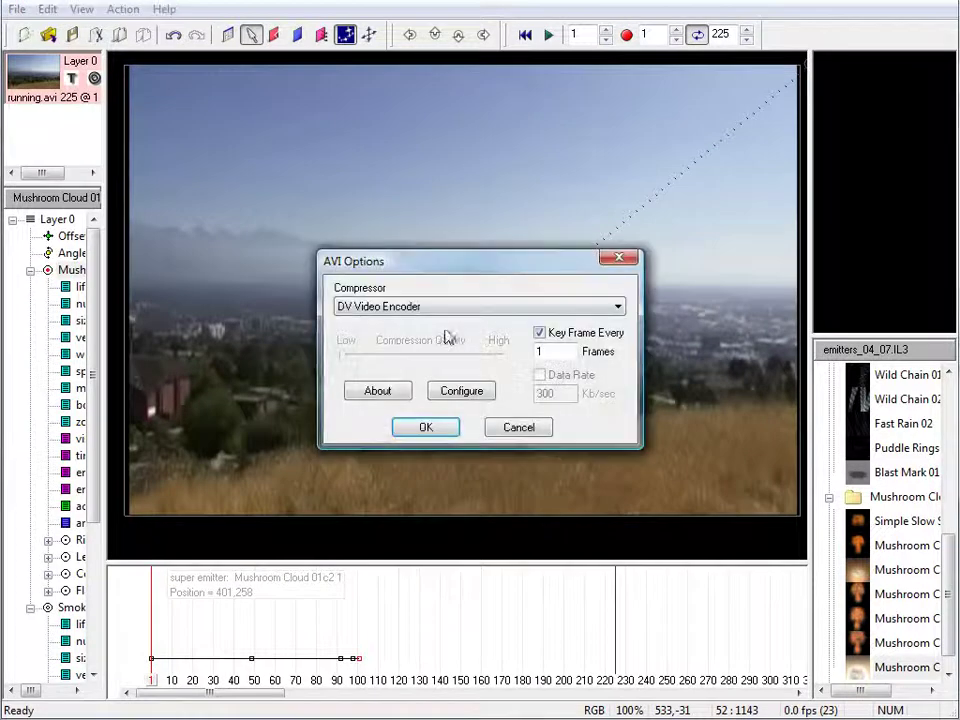
Step: Choose Full Frames (Uncompressed) compression and render frames 1 to 225
click(591, 308)
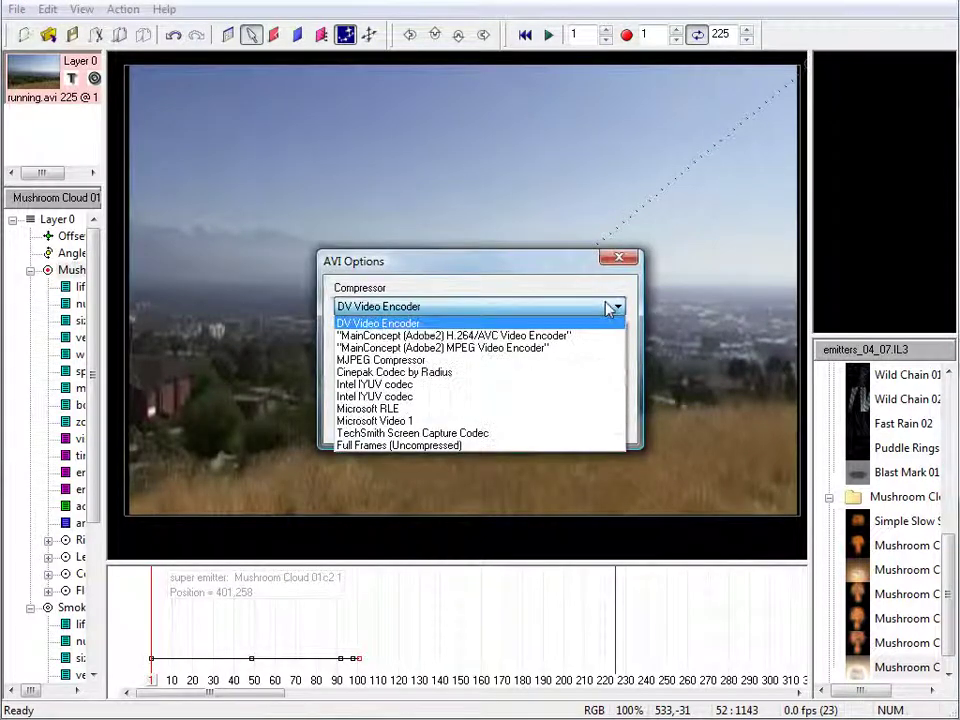
click(426, 446)
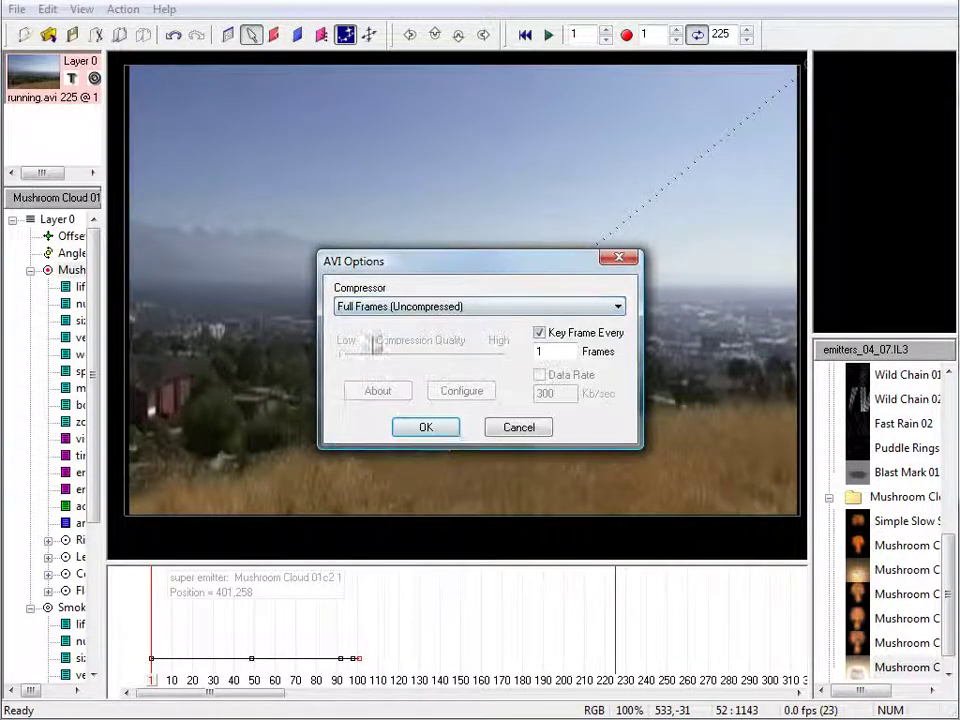
click(442, 430)
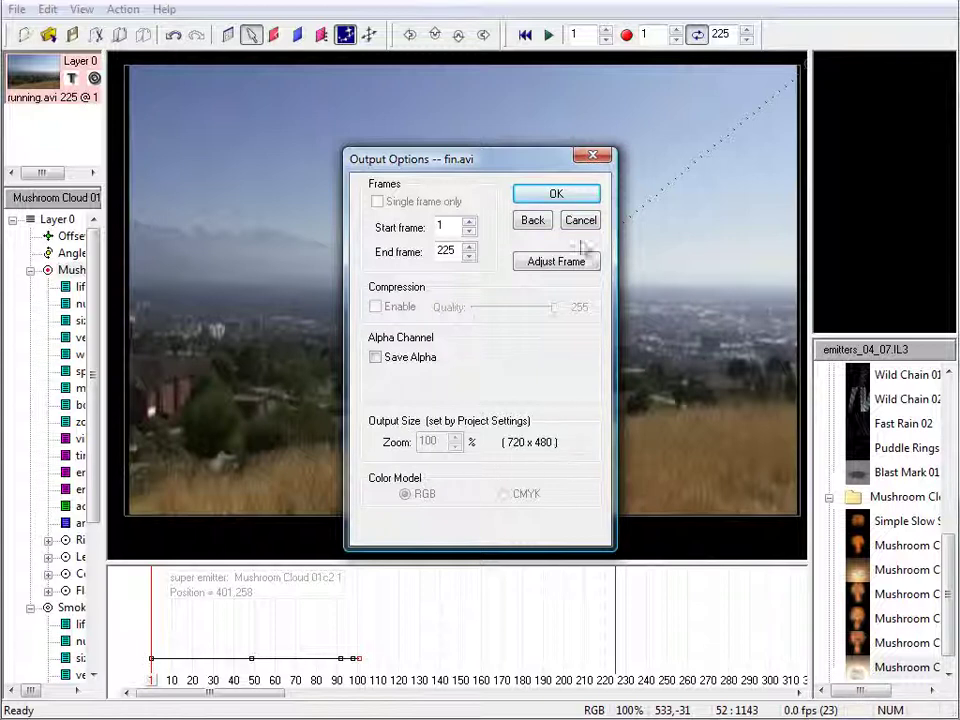
click(576, 197)
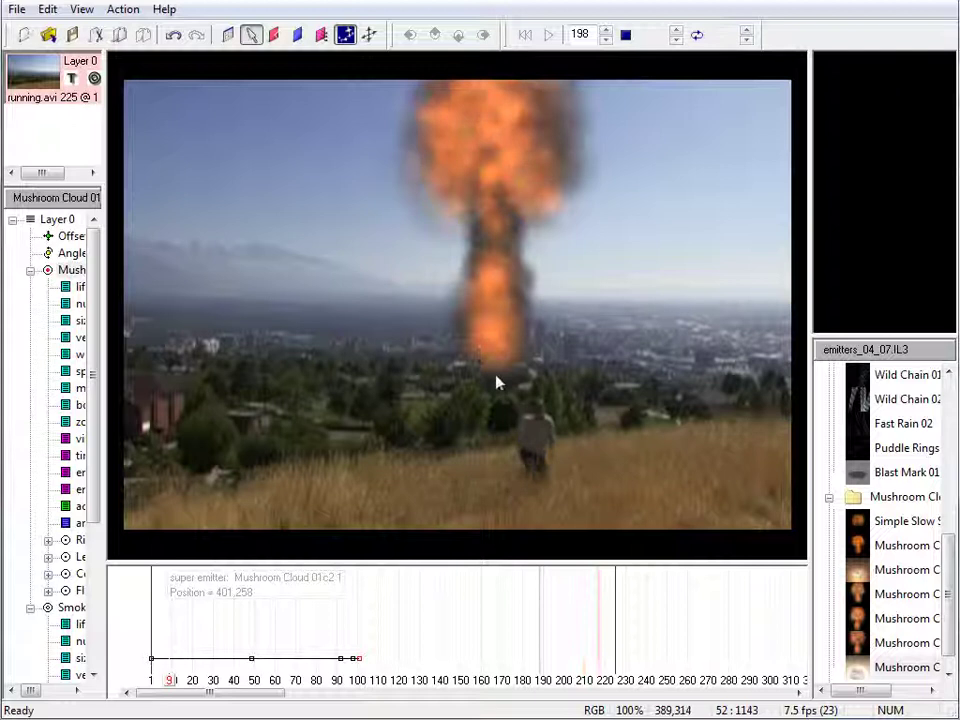
Step: After the explosion renders, stop playback to rewind to frame 1
key(space)
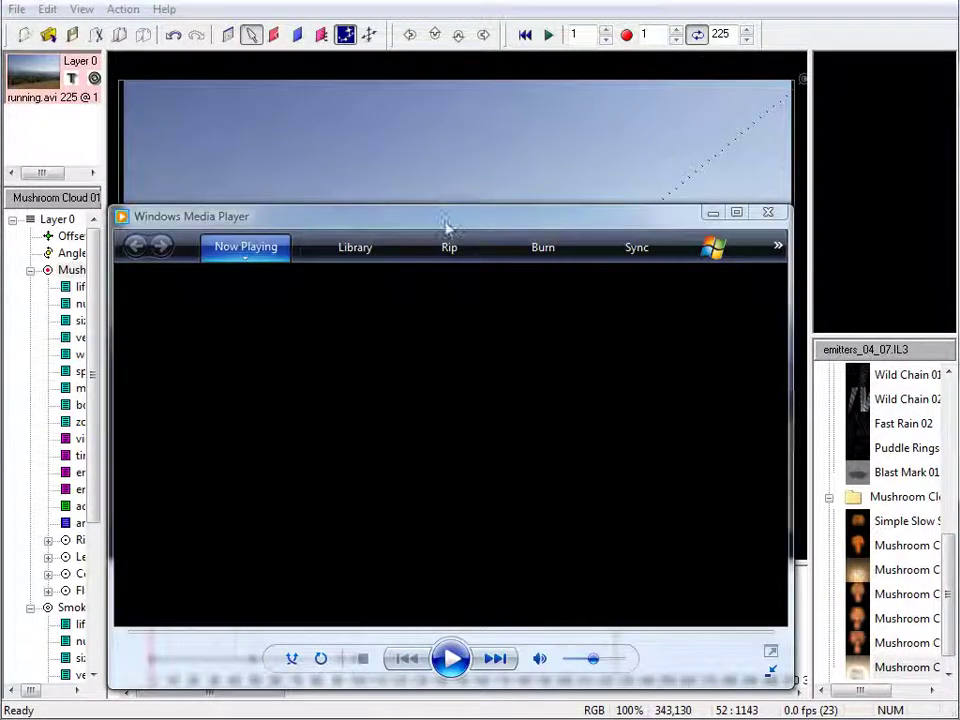
Step: Raise the Media Player window and play the rendered final video
drag(446, 227, 445, 127)
click(443, 563)
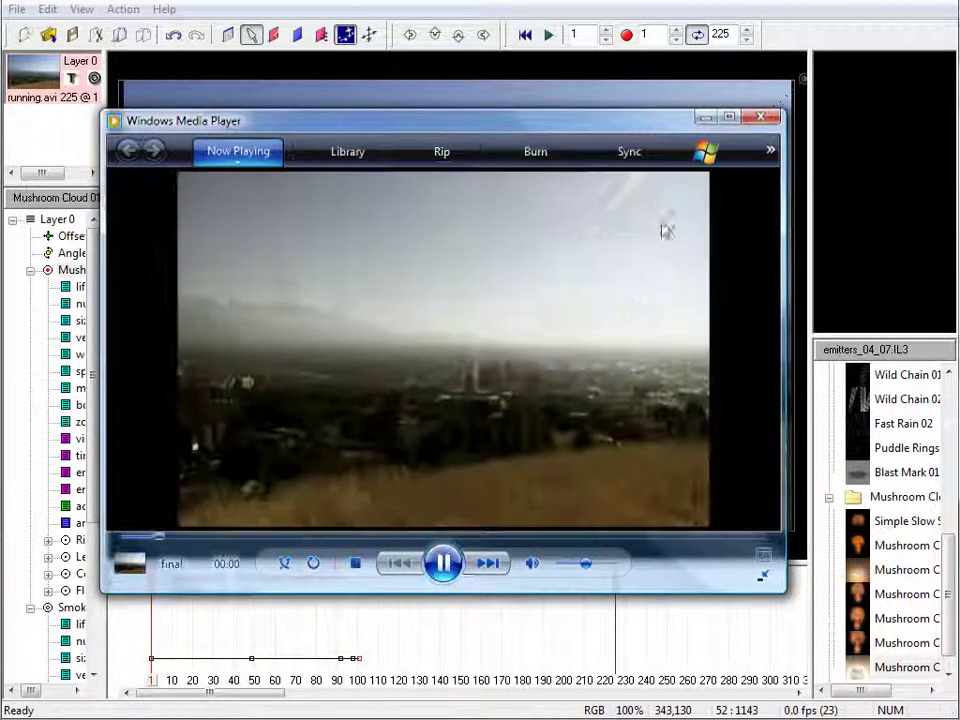